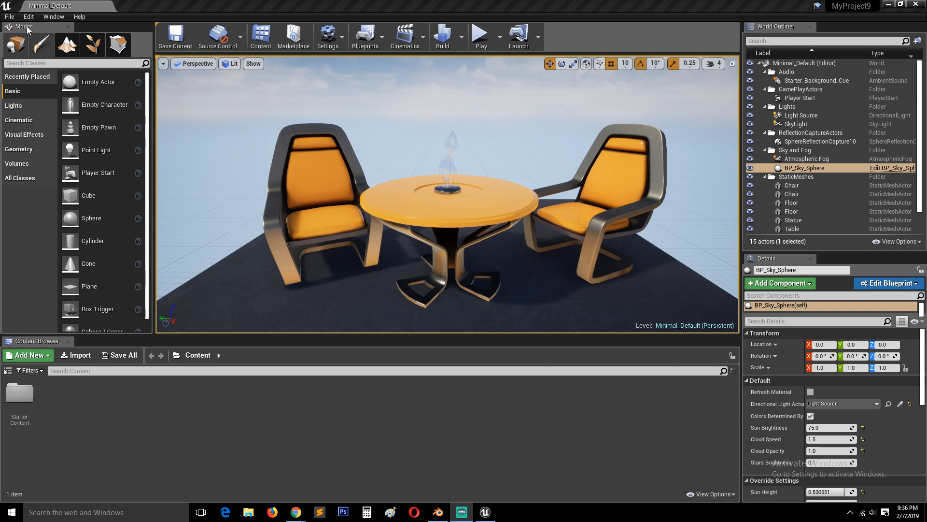
Create a new level from the Default template
left_click(9, 16)
left_click(34, 36)
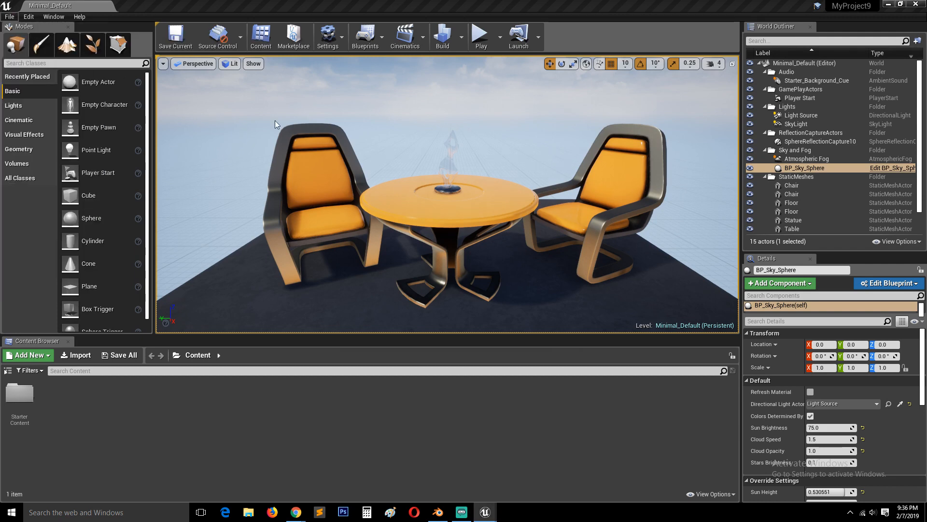
left_click(394, 209)
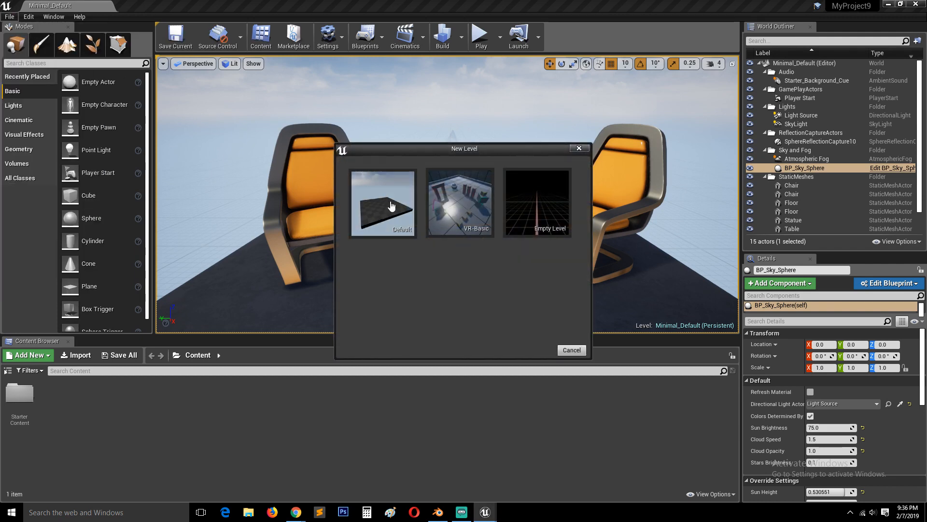
Examine the new level's floor, sky and default actors from several angles
mouse_move(363, 227)
left_mouse_down("alt")
mouse_move(363, 179)
mouse_move(363, 227)
left_mouse_up("alt")
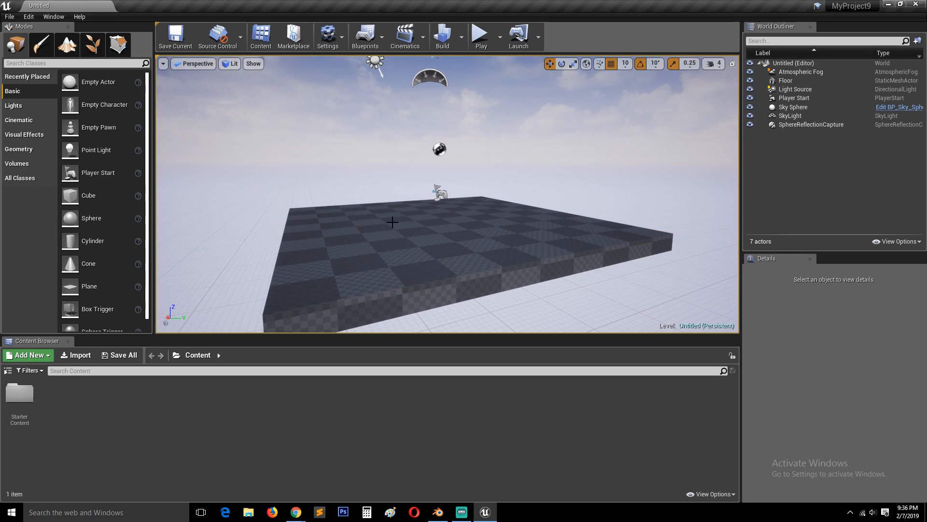
mouse_move(393, 222)
left_mouse_down("alt")
mouse_move(396, 193)
mouse_move(398, 222)
left_mouse_up("alt")
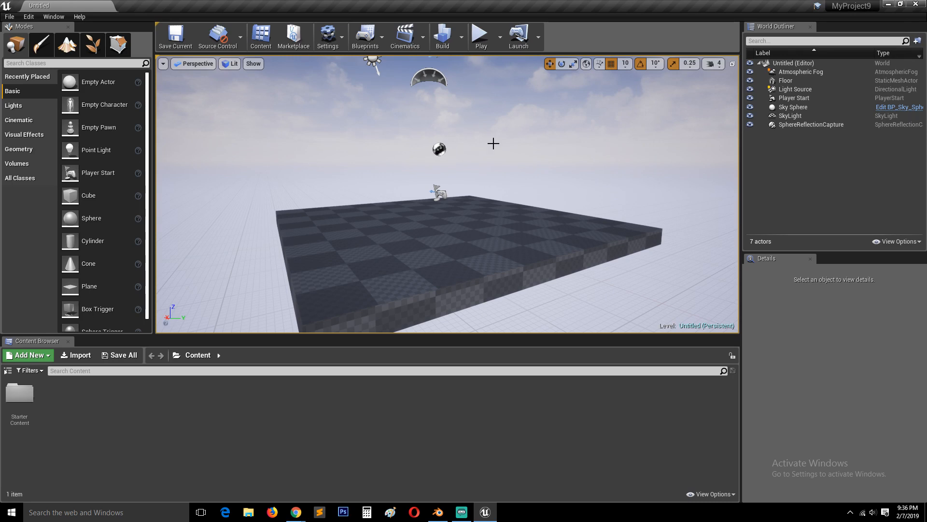
left_click_drag(628, 148, 497, 121, "alt")
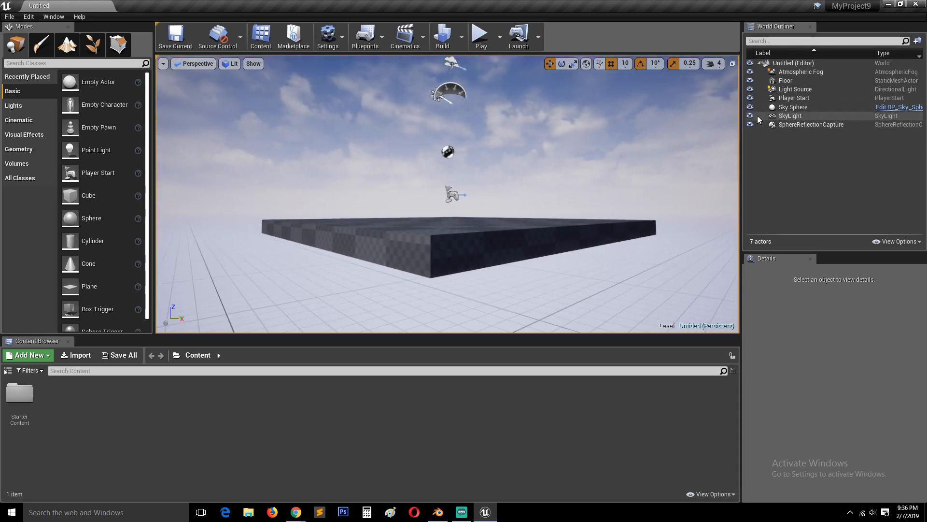
left_click_drag(633, 136, 661, 141, "alt")
left_click_drag(479, 112, 465, 114, "alt")
left_click_drag(466, 164, 466, 154, "alt")
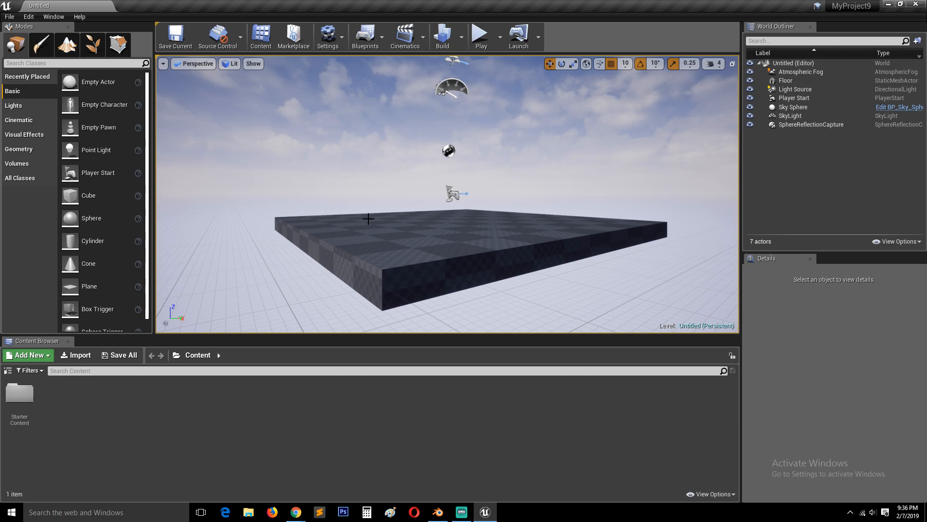
left_click_drag(368, 219, 348, 237, "alt")
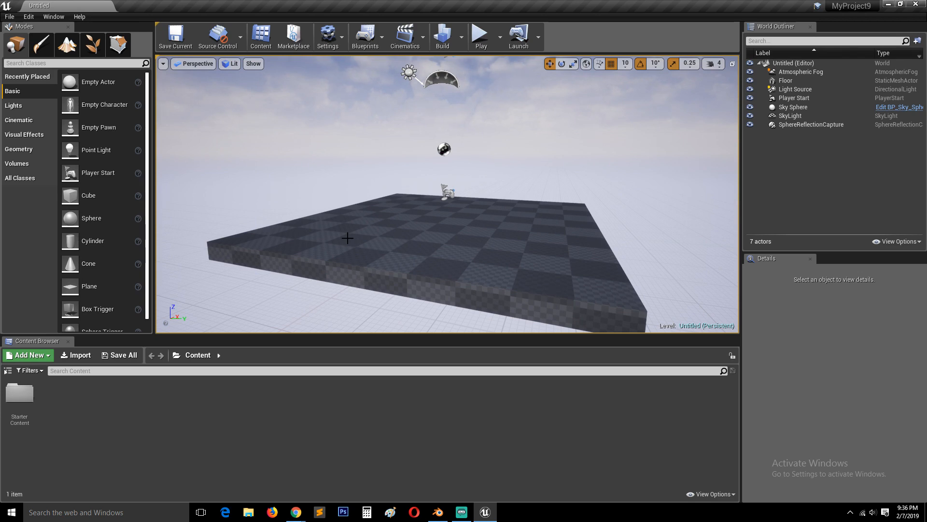
Switch to Blender to view the modern house scene and return to the new level in Unreal Editor
left_click(438, 512)
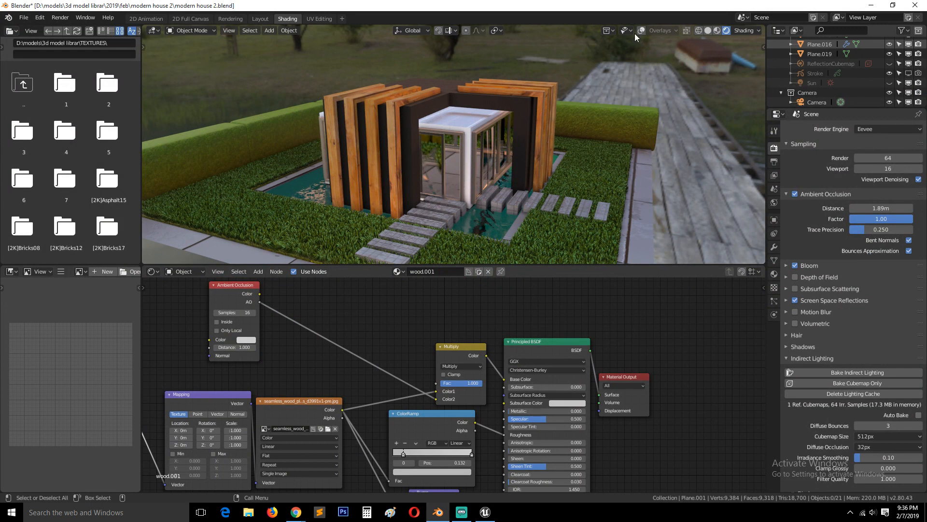
left_click(871, 6)
left_click_drag(555, 168, 502, 191, "alt")
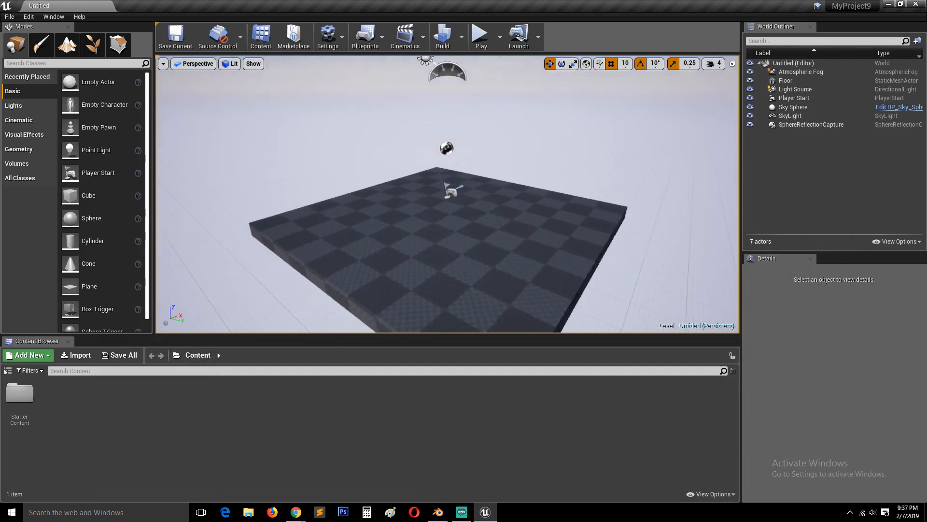
left_click_drag(239, 293, 244, 265, "alt")
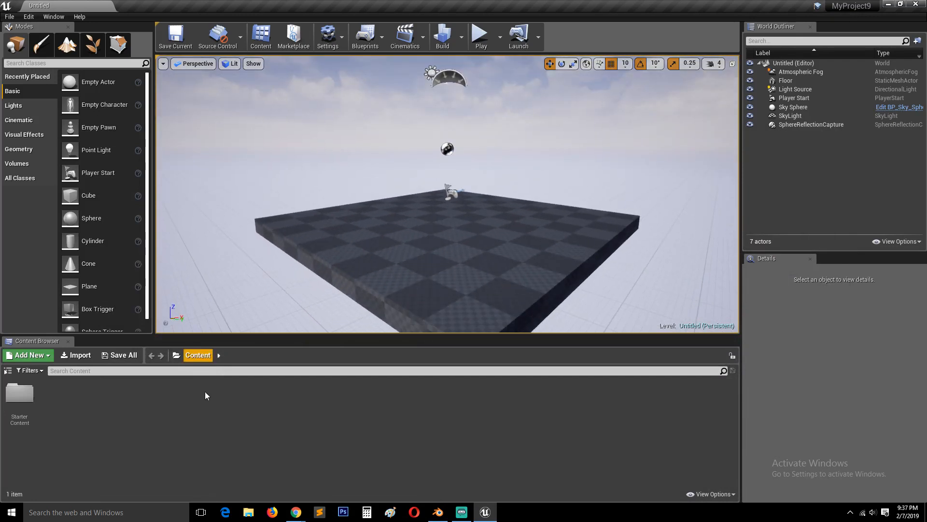
left_click(485, 512)
left_click(485, 513)
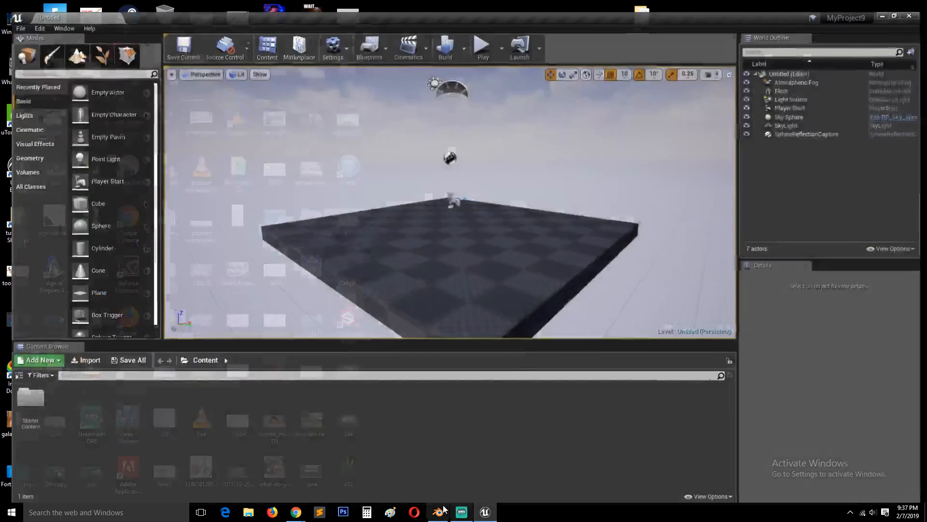
left_click(439, 512)
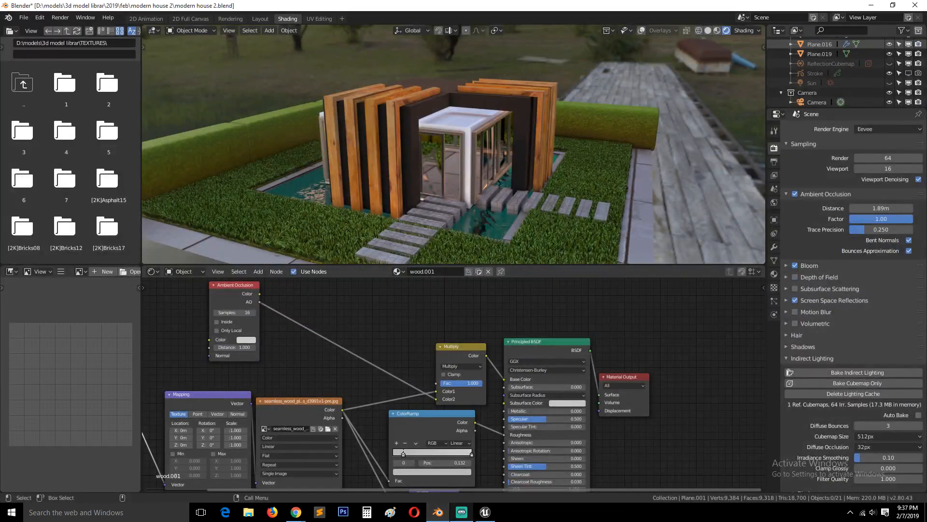
left_click(485, 512)
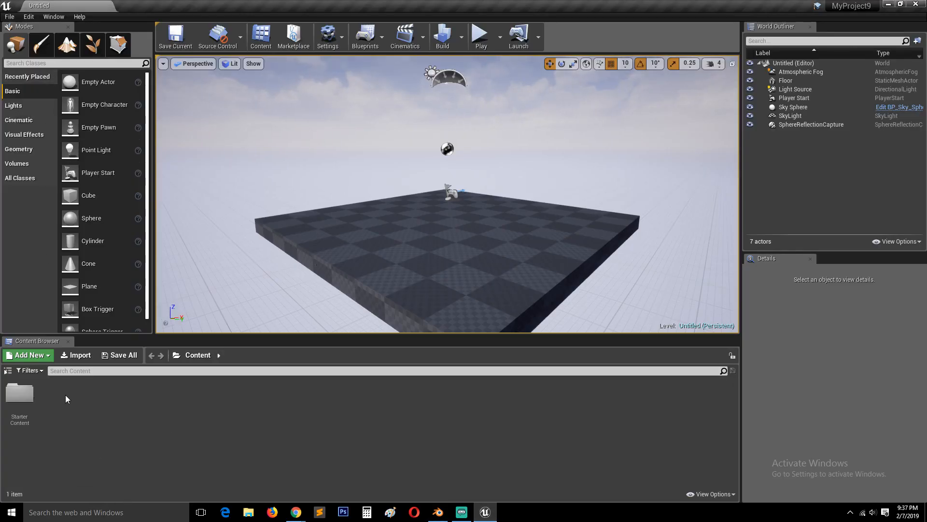
Start an asset import and browse through the Desktop's 2019 shortcut to the feb folder
left_click(76, 356)
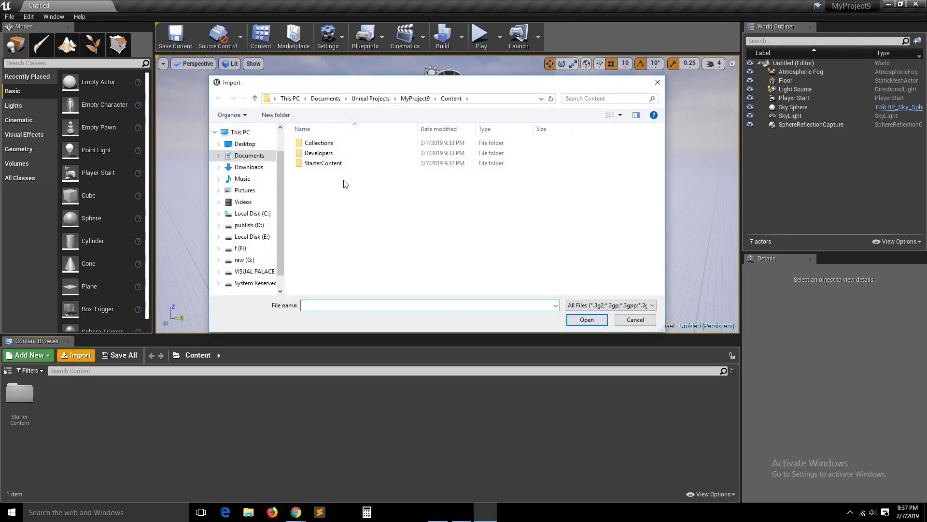
left_click(240, 145)
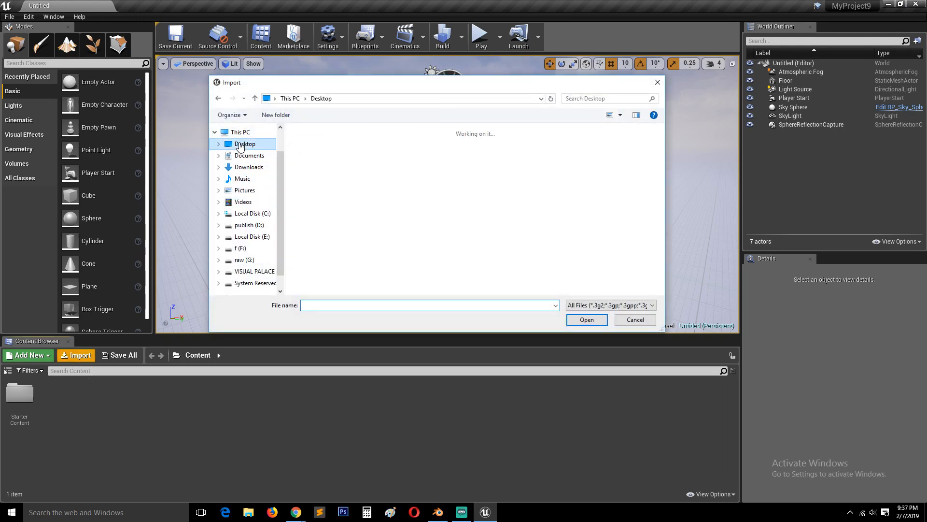
scroll(483, 253, "down", 3)
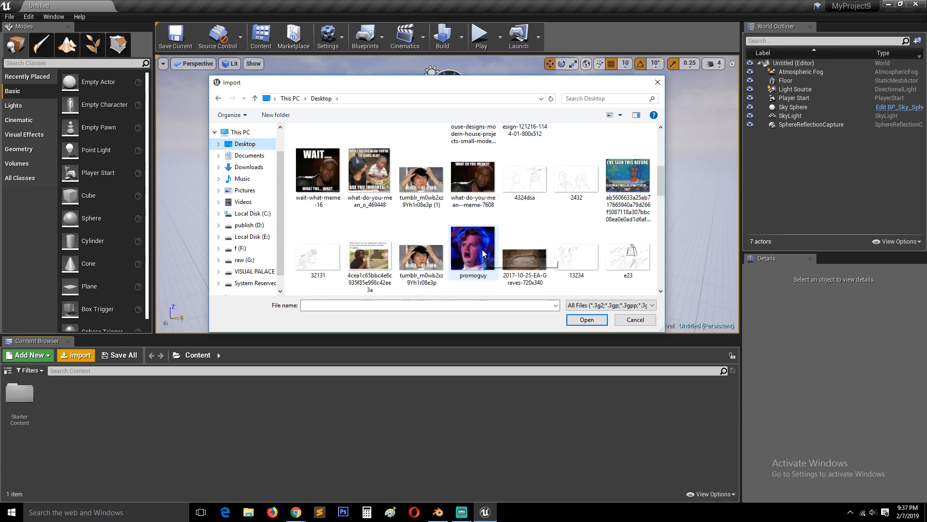
scroll(482, 253, "down", 2)
scroll(372, 225, "up", 5)
scroll(379, 232, "down", 4)
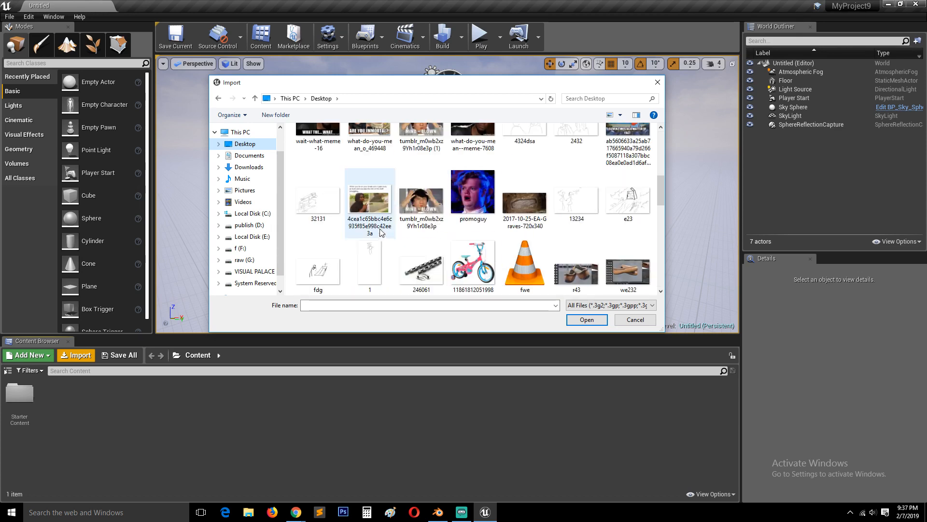
scroll(381, 233, "up", 3)
double_click(620, 192)
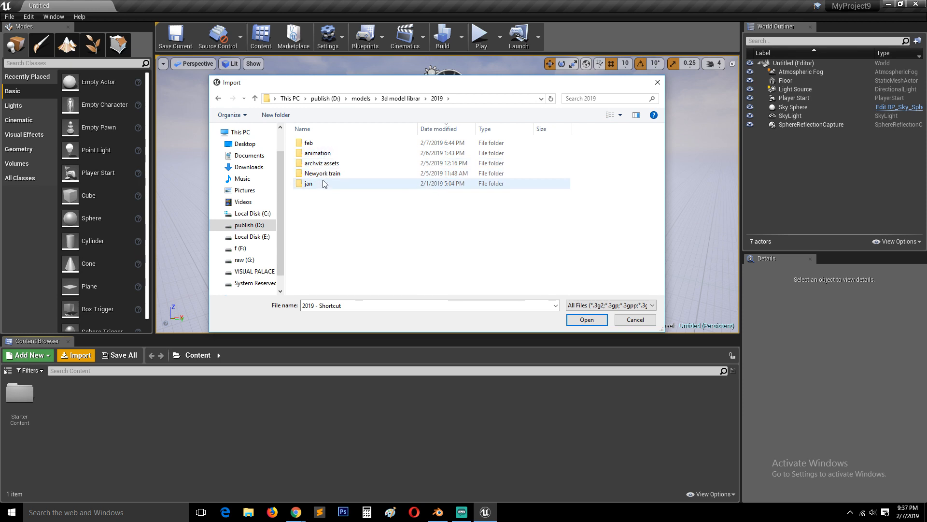
double_click(311, 144)
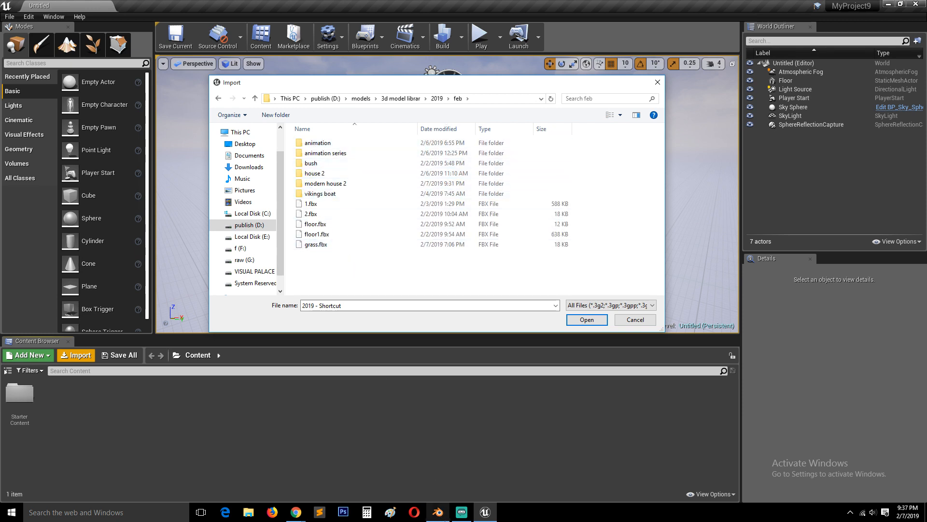
Switch to Blender, check the FBX export's destination folder and file name, and cancel the export
left_click(437, 512)
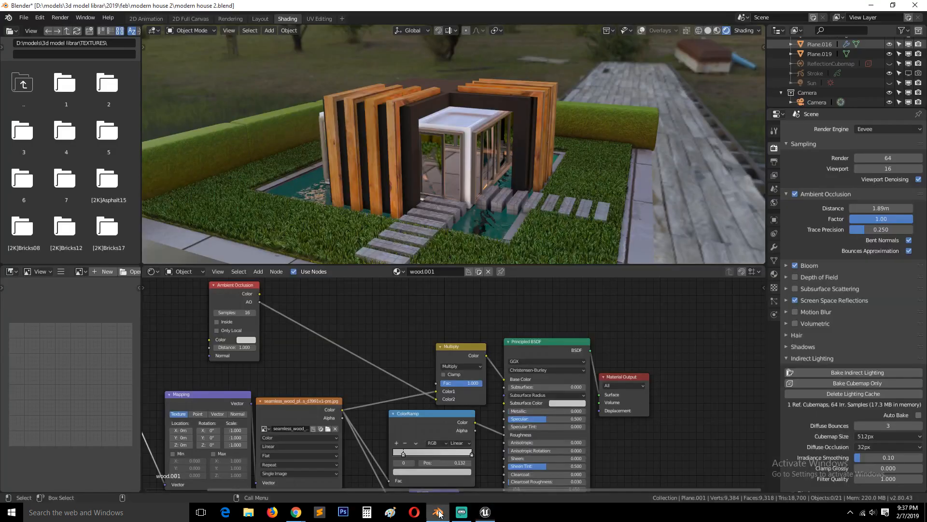
left_click(23, 17)
mouse_move(65, 206)
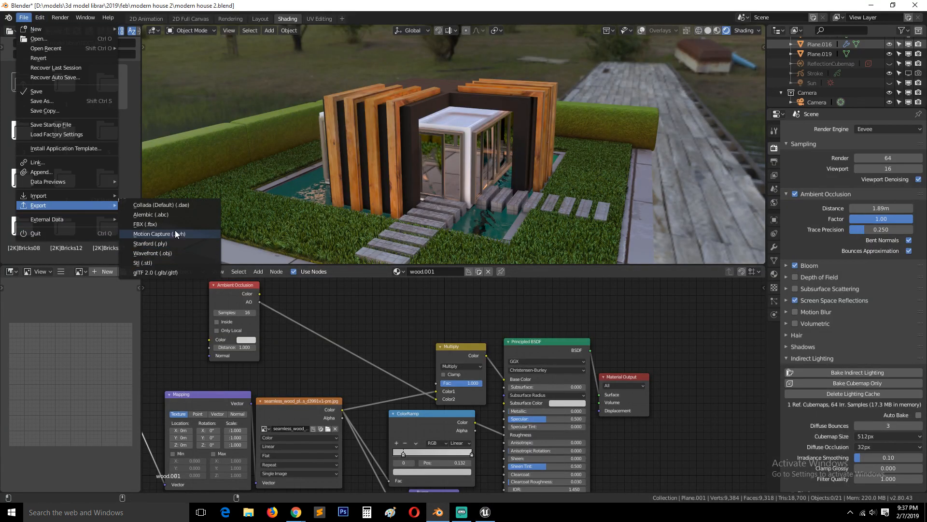
left_click(174, 224)
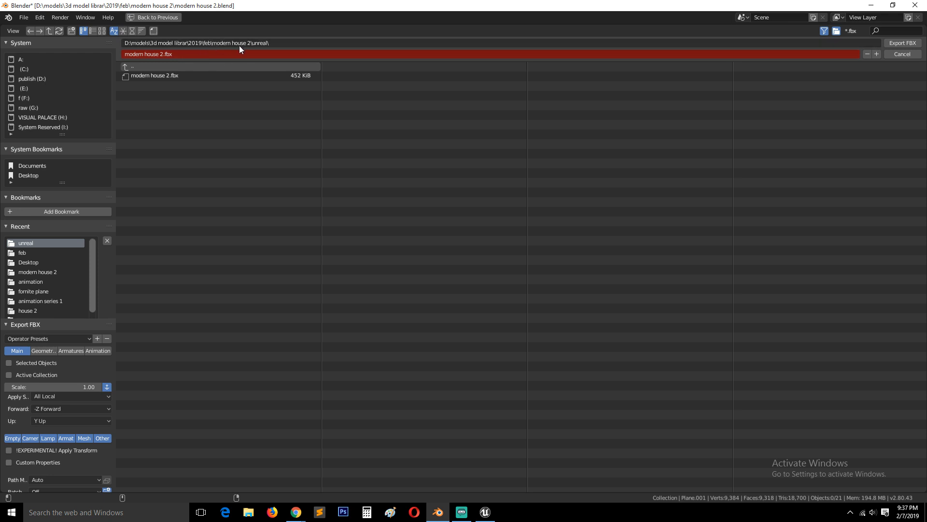
left_click(902, 54)
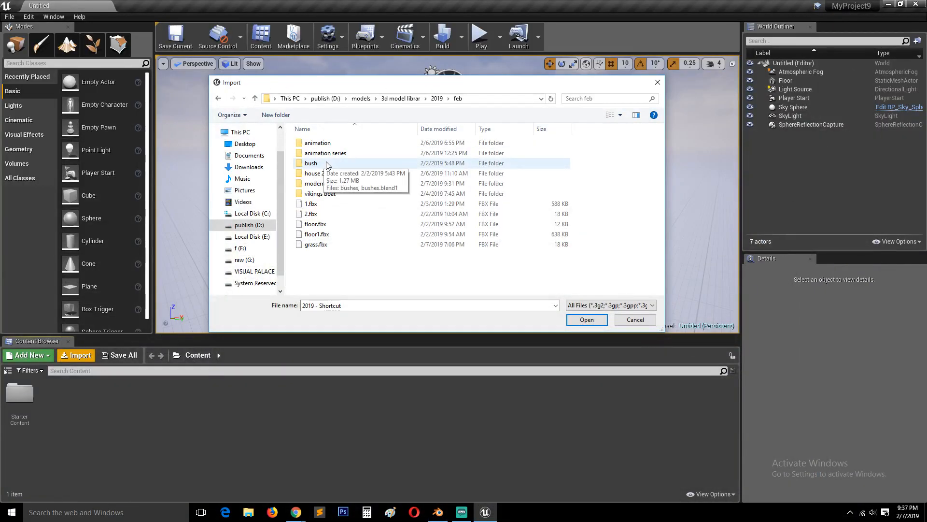
Import modern house 2.fbx from the modern house 2\unreal folder in Unreal Editor, accepting the default FBX options for all, and dismiss the message log
double_click(321, 184)
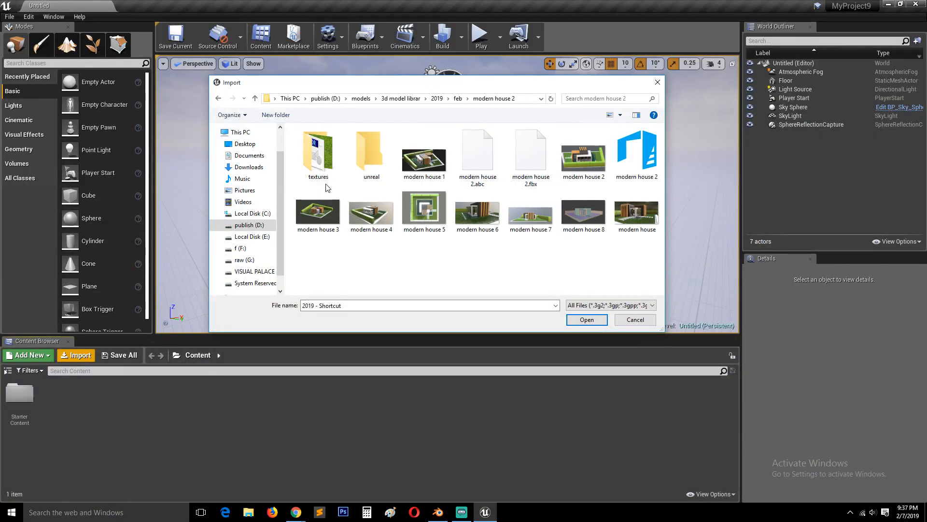
double_click(358, 152)
left_click(345, 144)
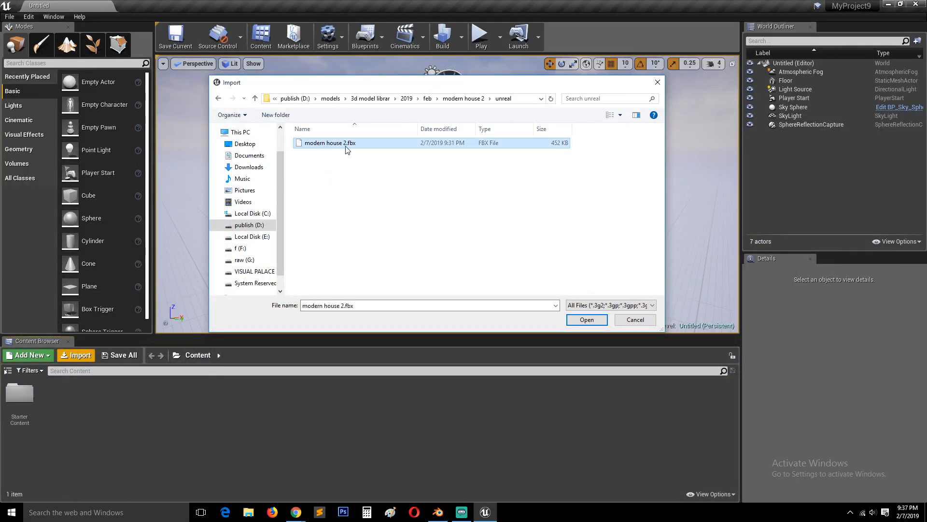
left_click(587, 319)
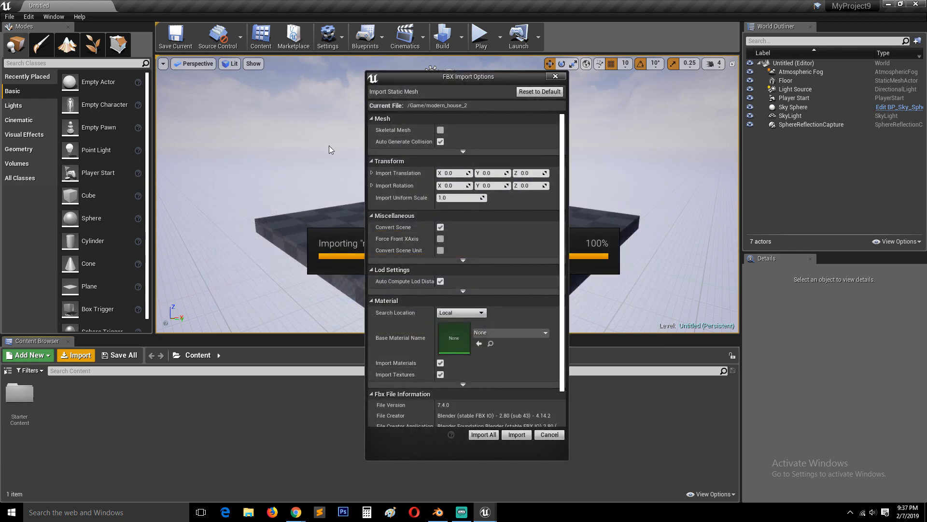
left_click(491, 435)
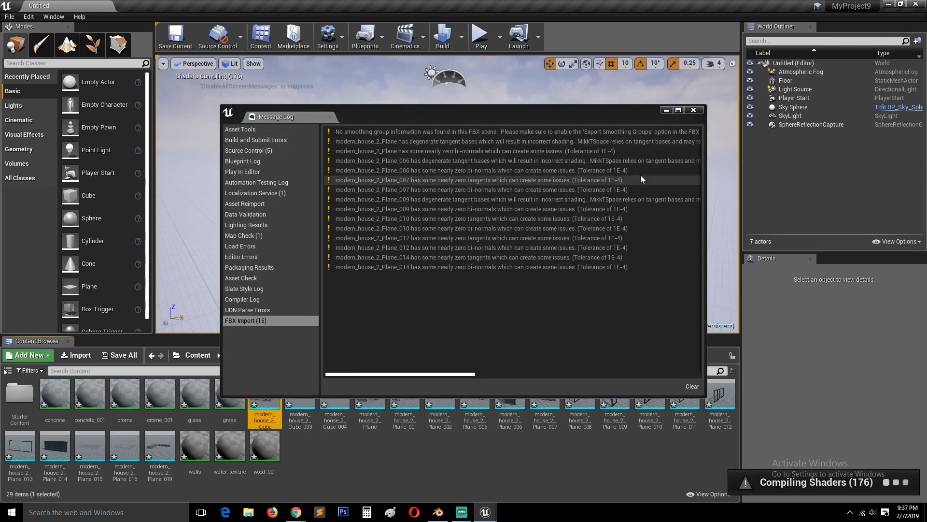
left_click(694, 110)
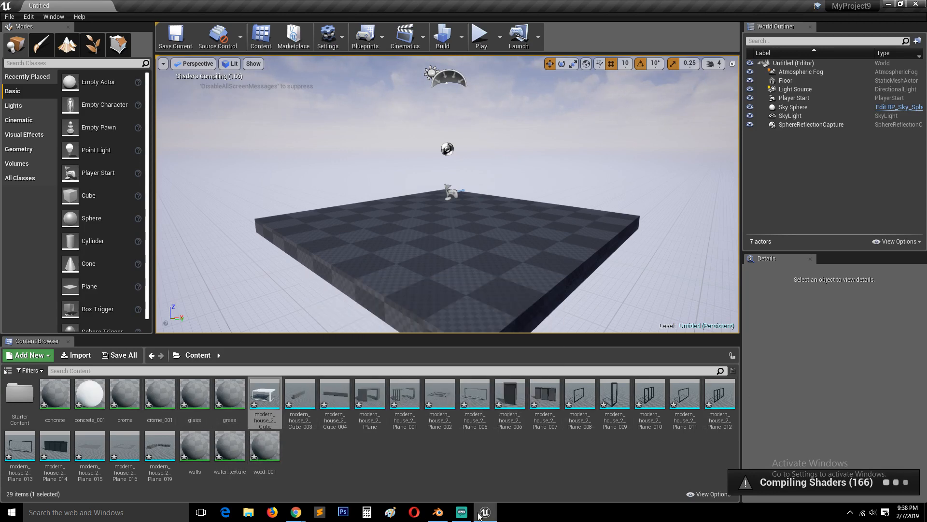
View the house scene in Blender, return to Unreal Editor, and examine the modern_house_2_Cube static mesh from several angles
left_click(438, 512)
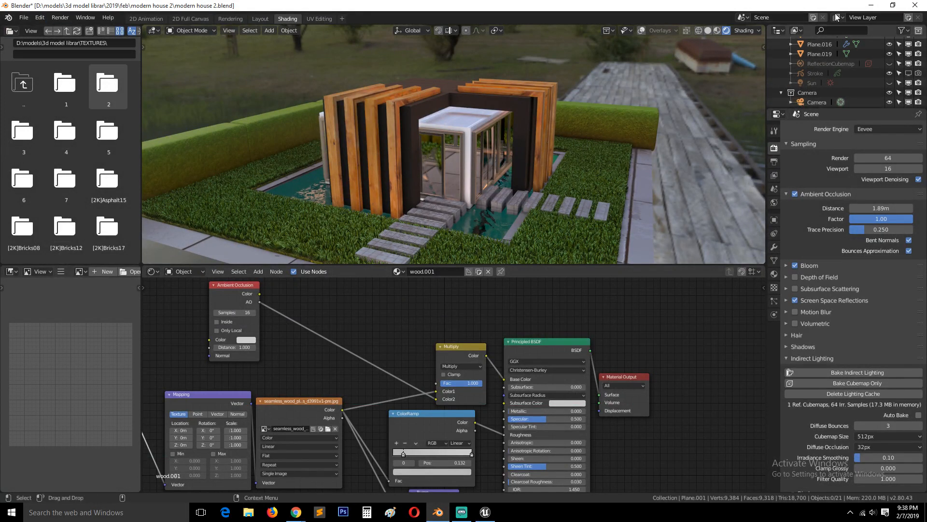
key("alt+Tab")
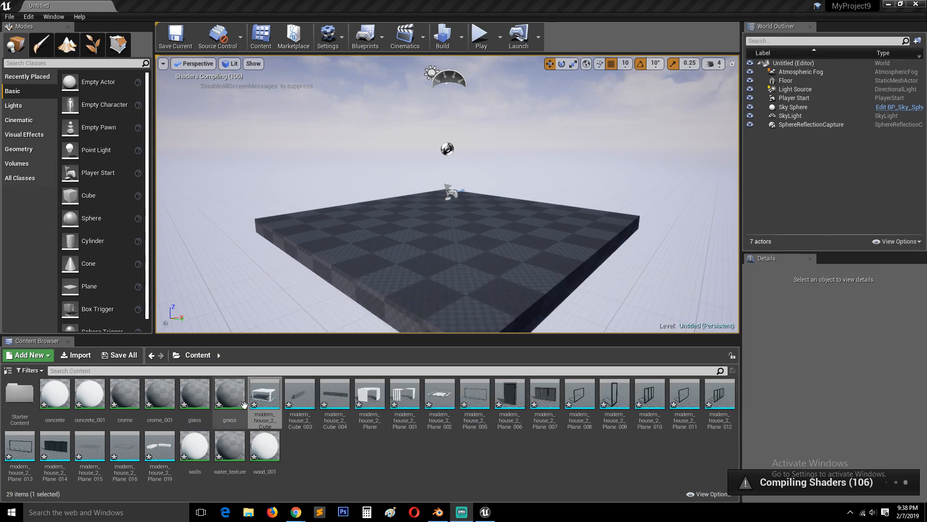
mouse_move(269, 392)
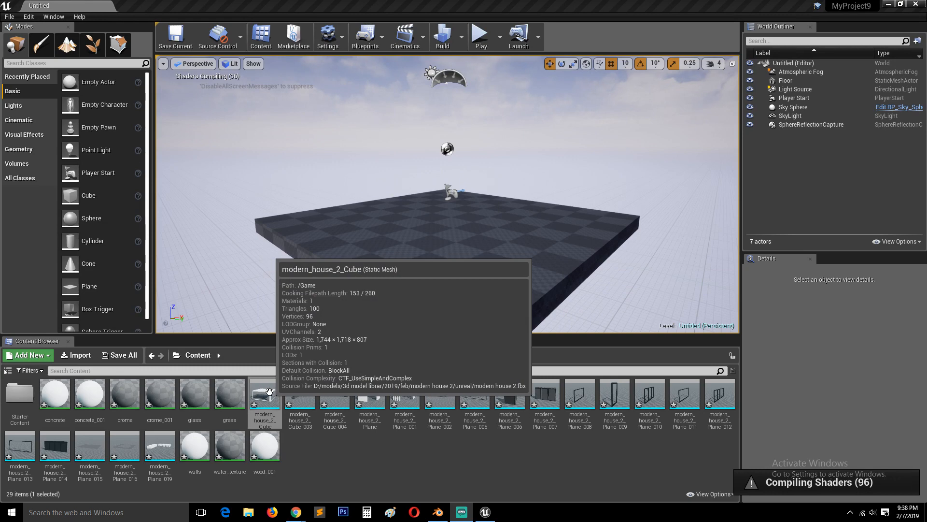
double_click(269, 396)
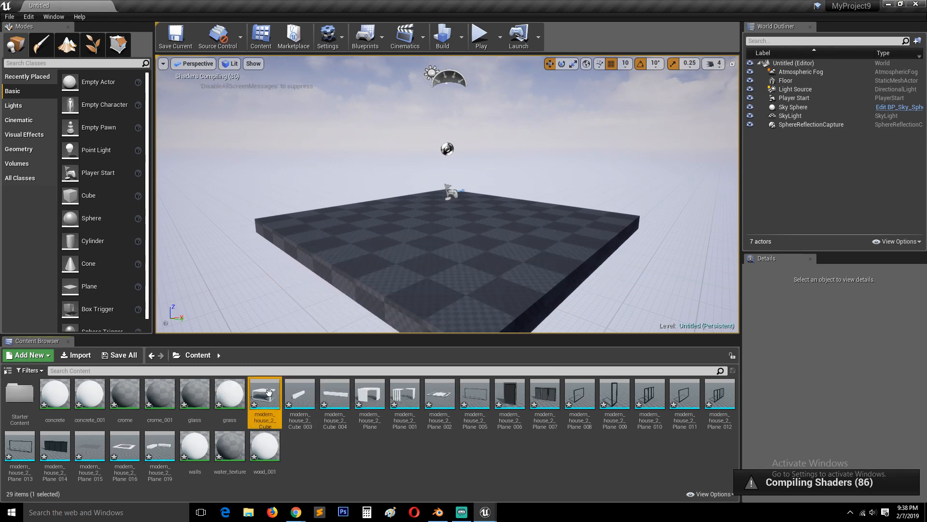
scroll(460, 315, "down", 9)
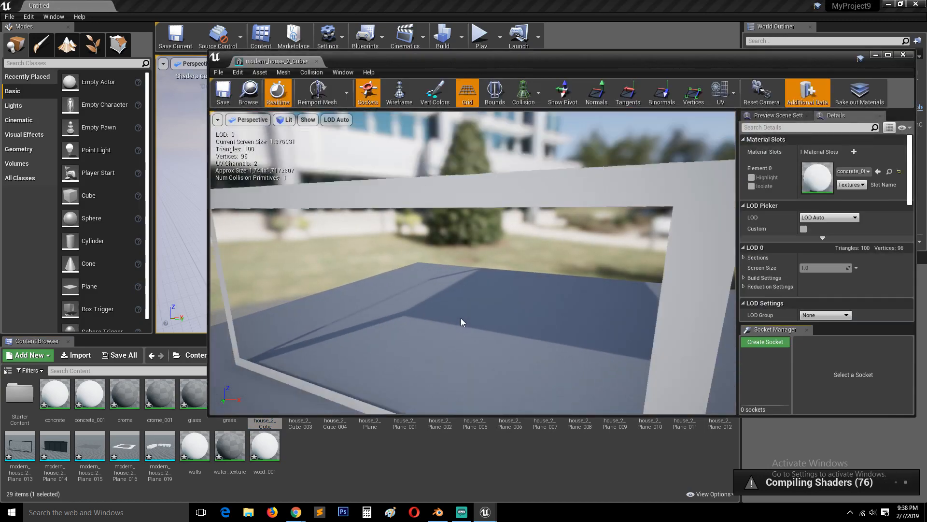
left_click_drag(460, 320, 464, 301)
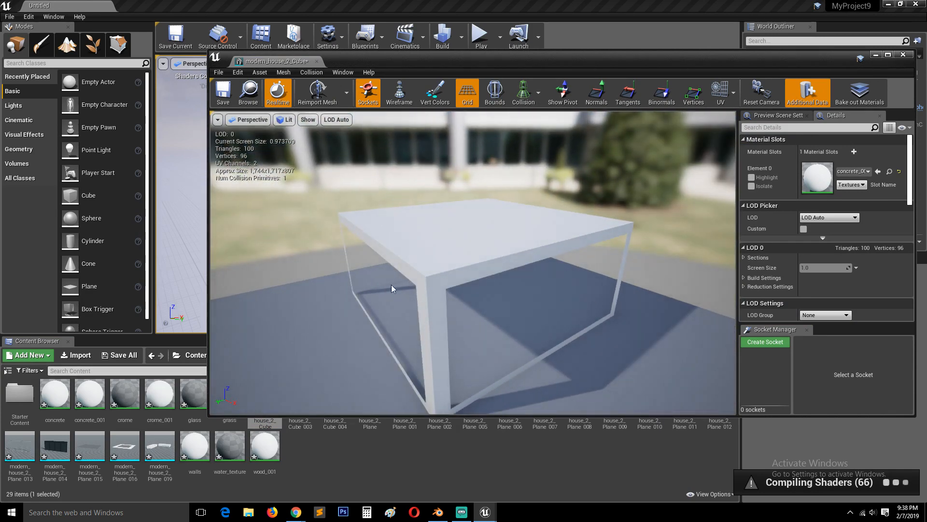
left_click_drag(393, 285, 419, 284)
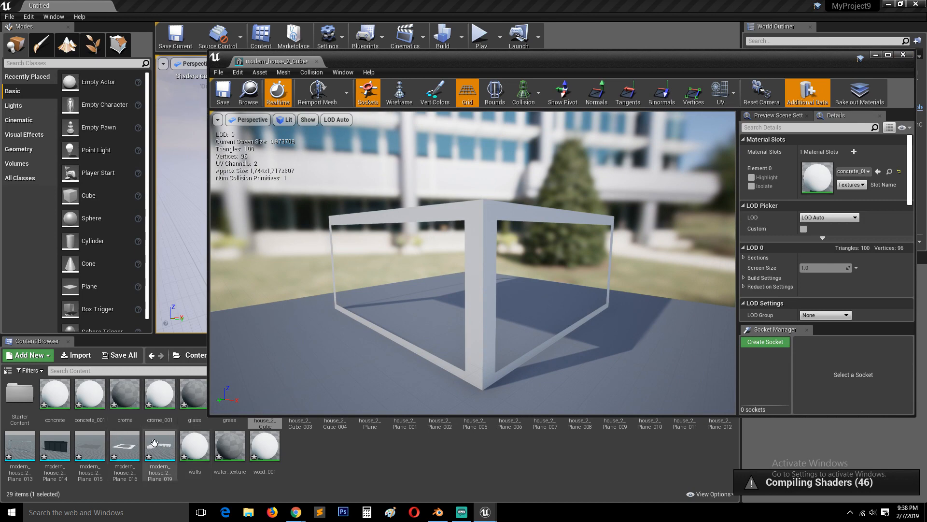
Inspect the faces of the modern_house_2_Cube mesh from above, below and the sides, and close its mesh editor
left_click_drag(355, 335, 363, 277)
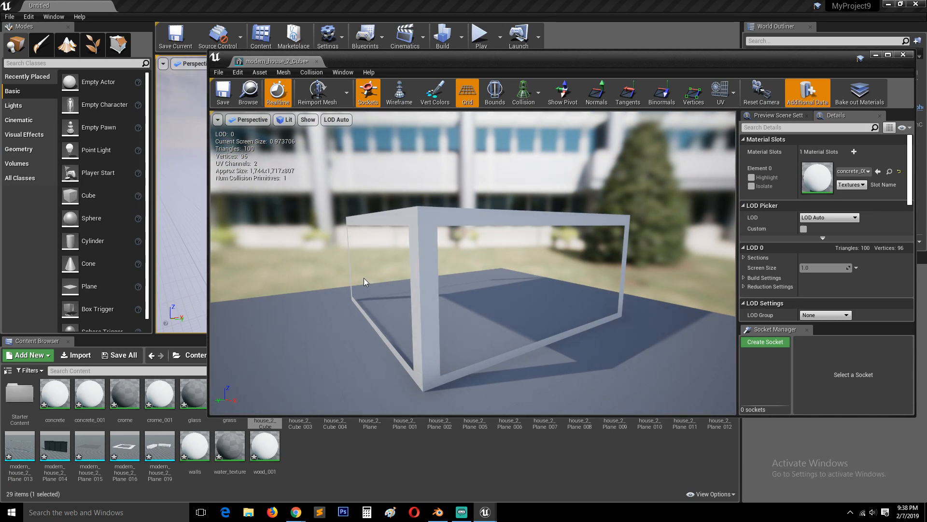
left_click_drag(364, 277, 467, 187)
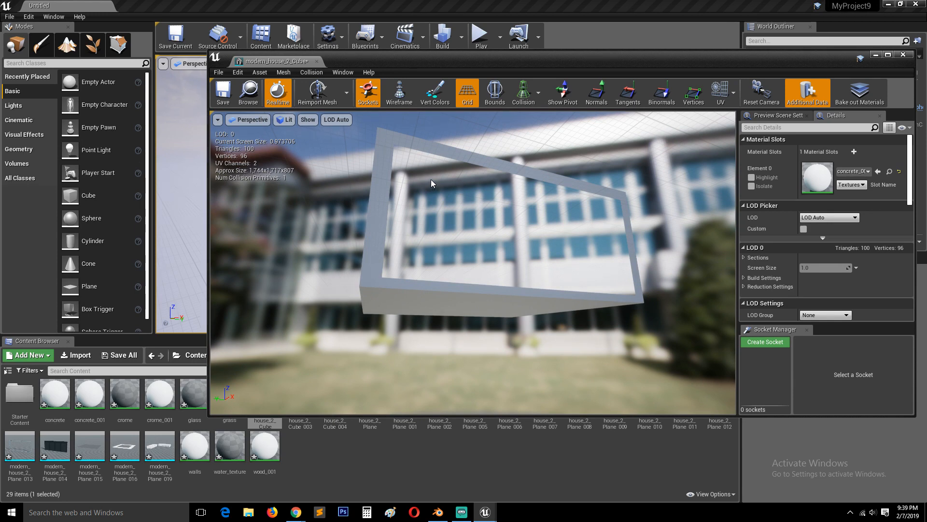
left_click_drag(431, 178, 403, 188)
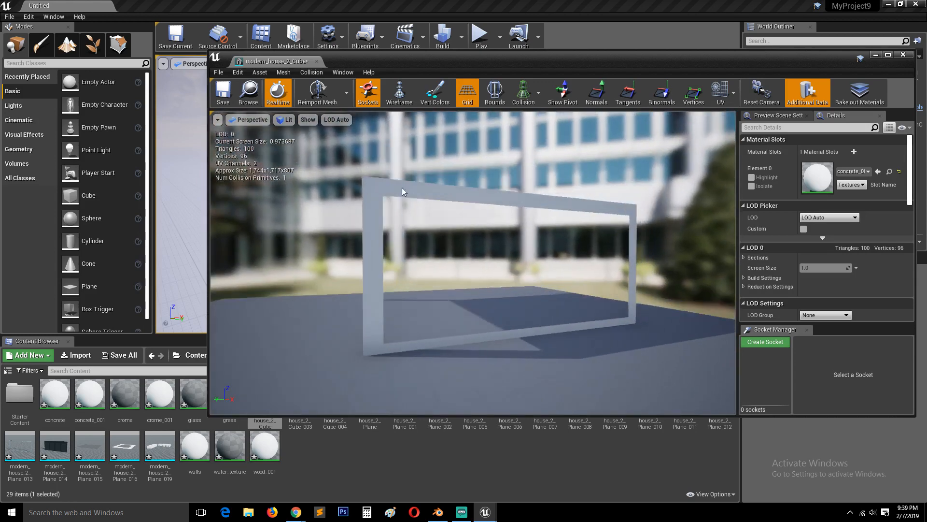
left_click_drag(494, 269, 482, 270)
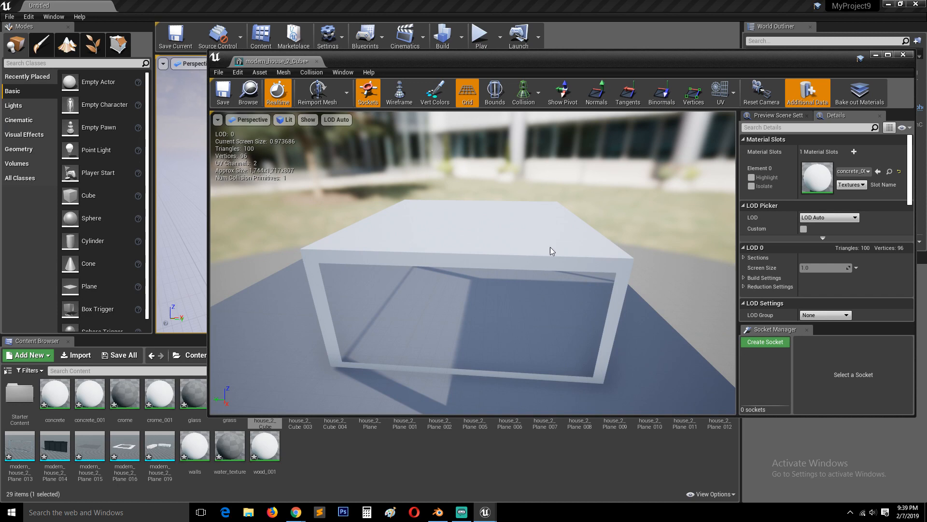
left_click_drag(504, 248, 504, 223)
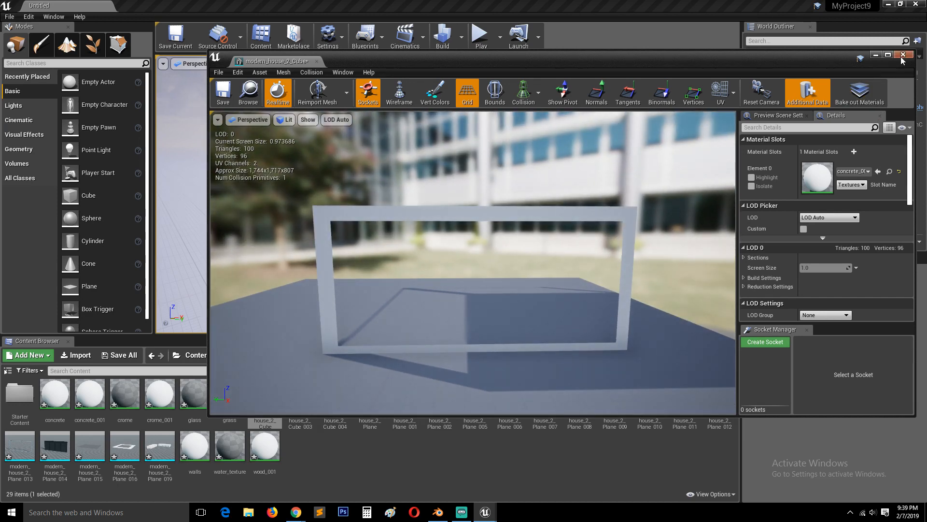
left_click_drag(503, 294, 526, 295)
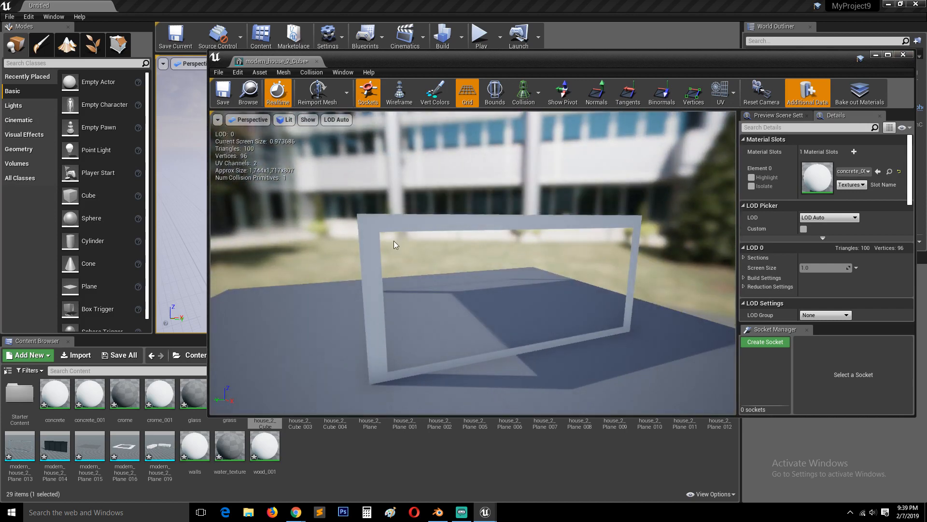
left_click_drag(393, 240, 372, 230)
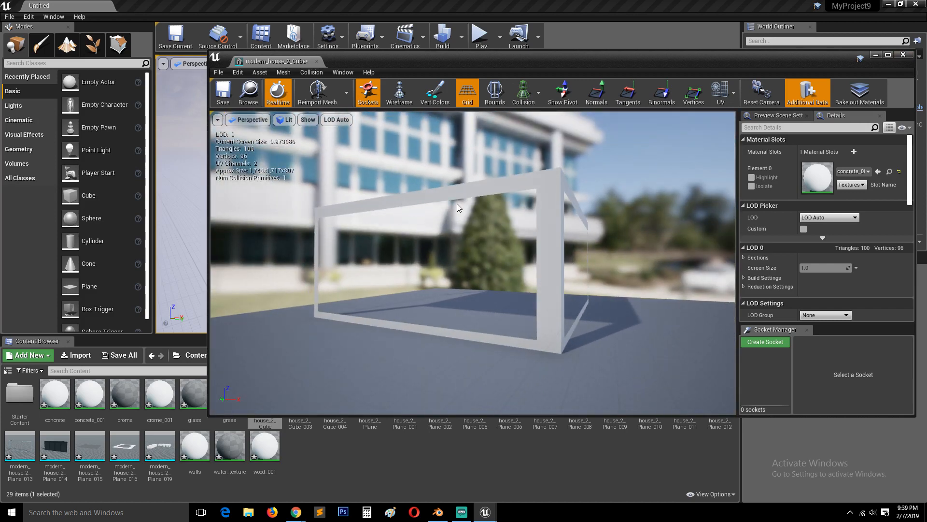
left_click(902, 55)
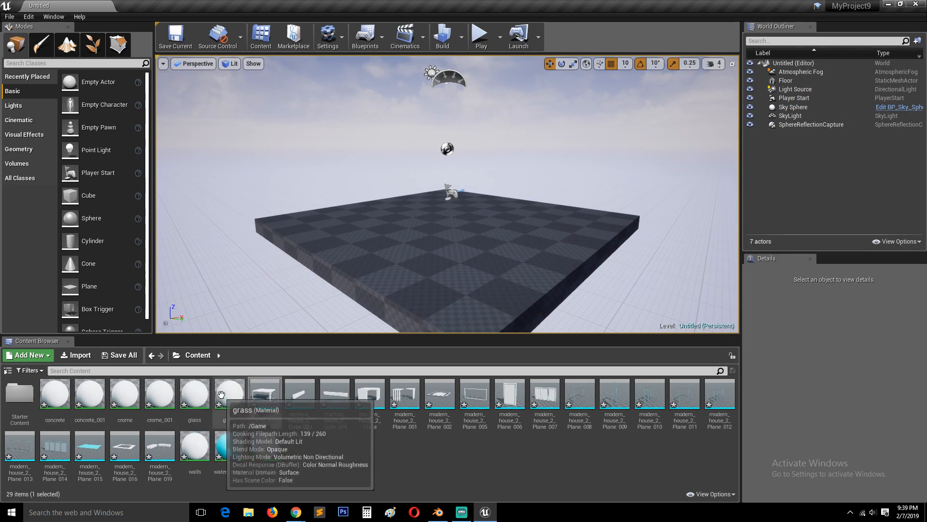
Force-delete the nine imported materials, concrete through wood_001, from the Content folder
left_click(58, 400)
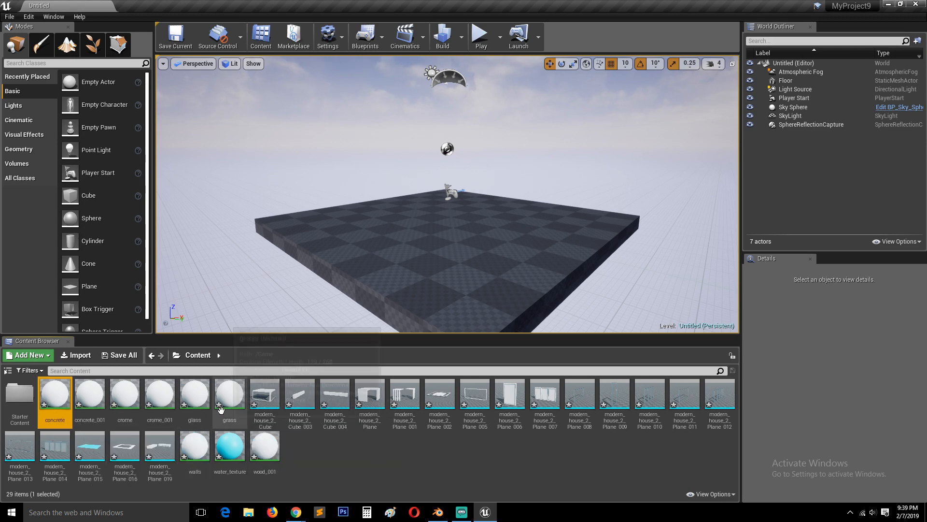
left_click(232, 396, "shift")
left_click(194, 447, "ctrl")
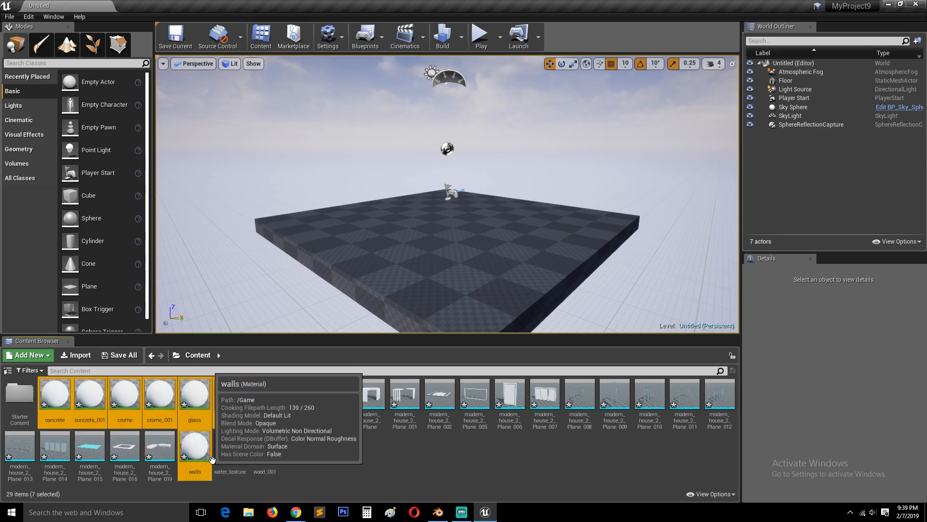
left_click(229, 447, "ctrl")
left_click(260, 461, "ctrl")
right_click(260, 464)
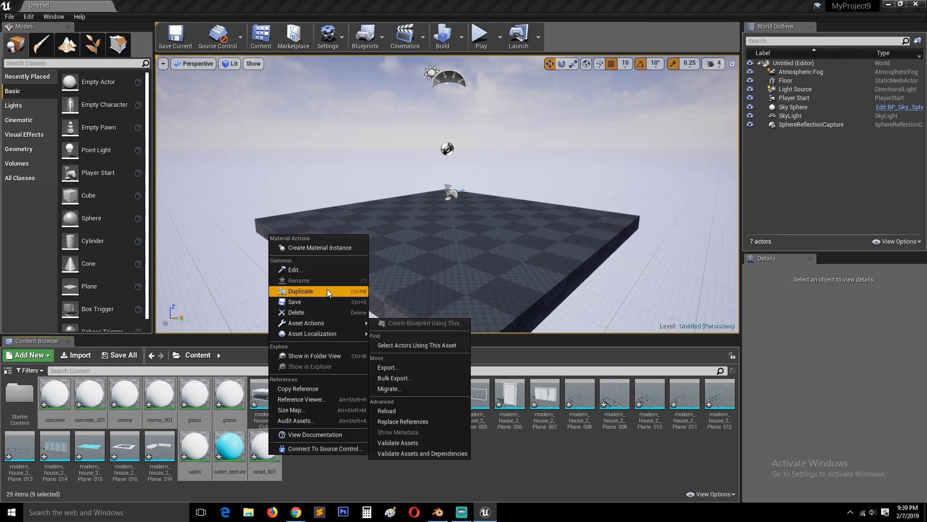
left_click(308, 313)
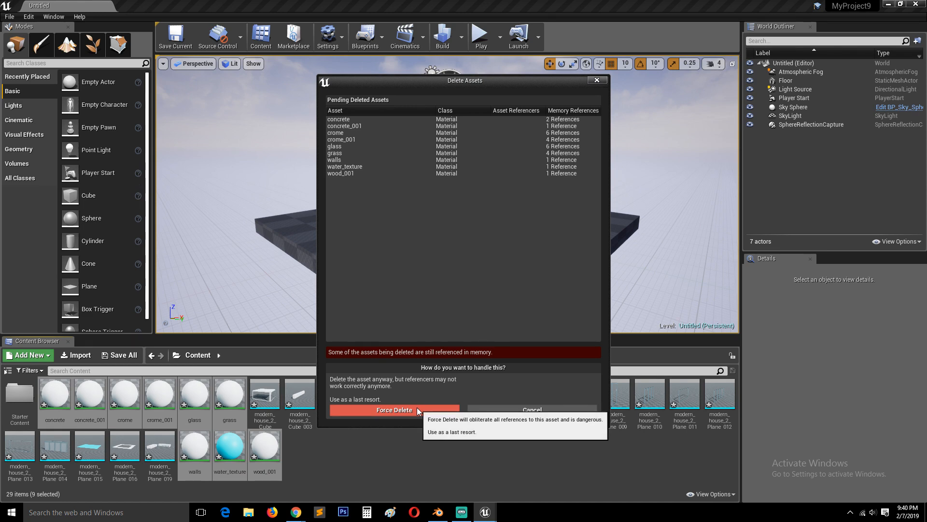
left_click(405, 410)
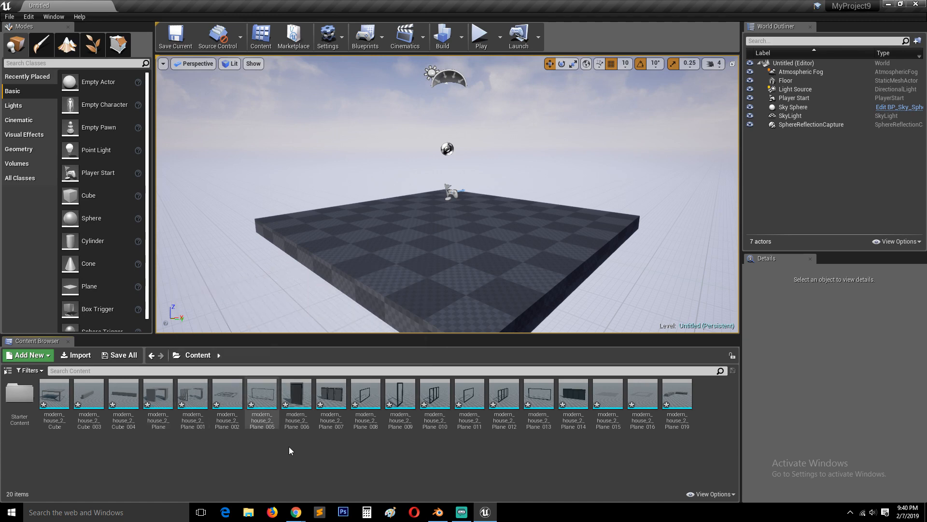
Try placing the modern_house_2_Cube mesh on the level's floor, inspect it from several angles, and remove it
left_click_drag(54, 394, 387, 211)
scroll(386, 214, "down", 8)
left_click_drag(350, 260, 487, 309, "alt")
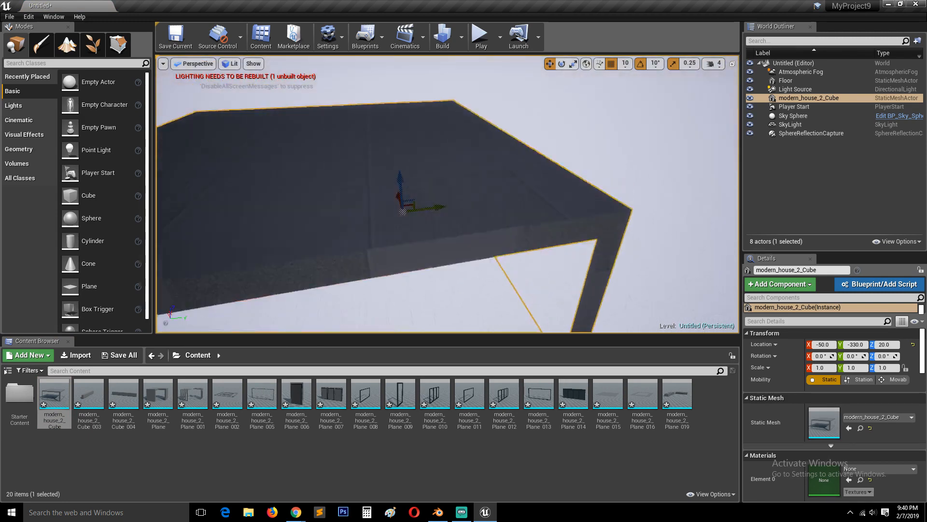
left_click_drag(334, 202, 438, 169, "alt")
scroll(333, 241, "down", 4)
scroll(358, 254, "down", 3)
left_click_drag(384, 261, 417, 242, "alt")
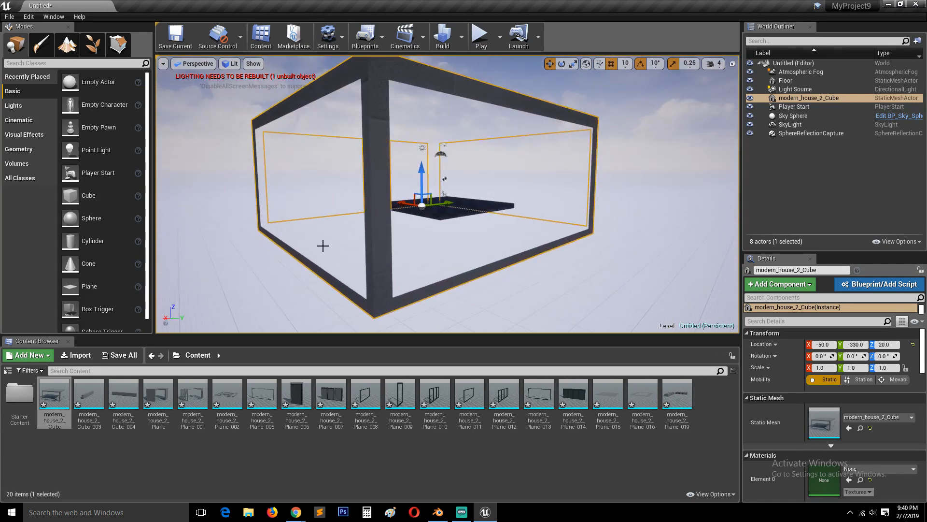
left_click_drag(342, 245, 363, 266, "alt")
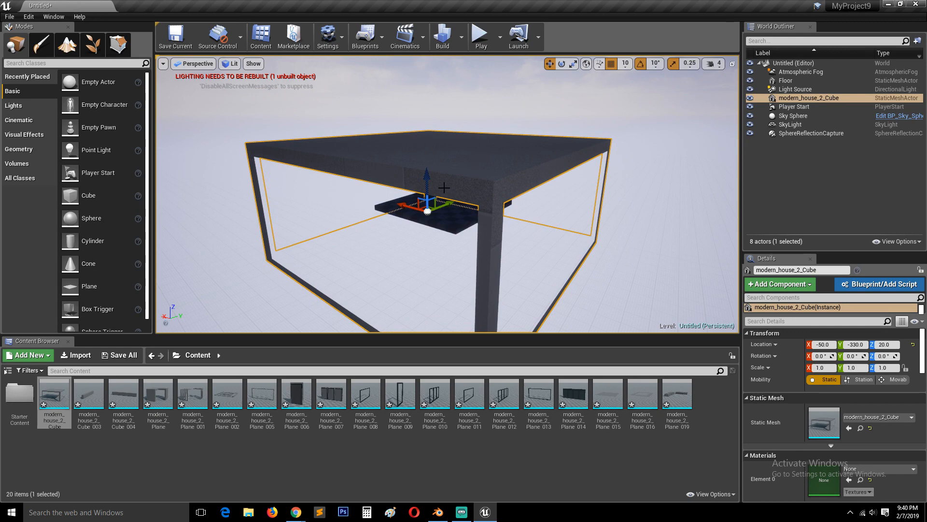
key("Delete")
Delete the Floor actor from the level, check the house scene in Blender, and return to Unreal Editor
left_click(492, 209)
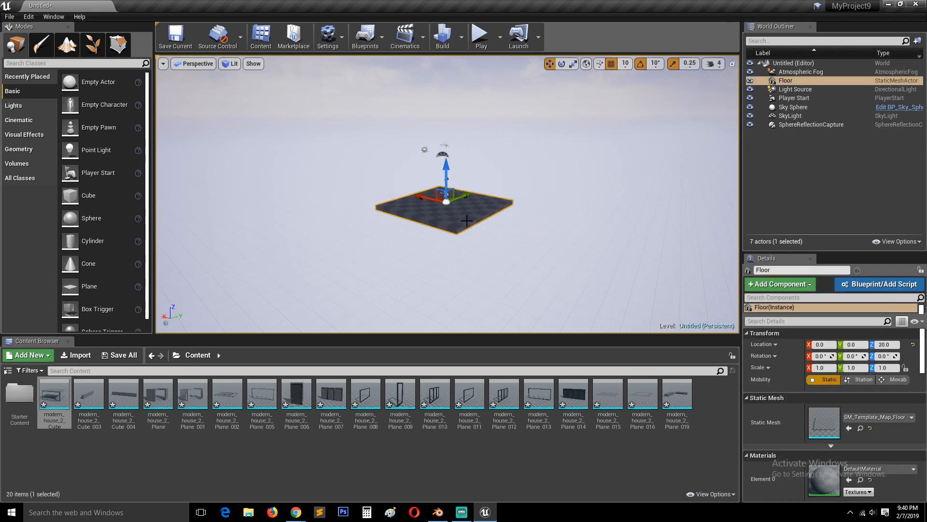
key("Delete")
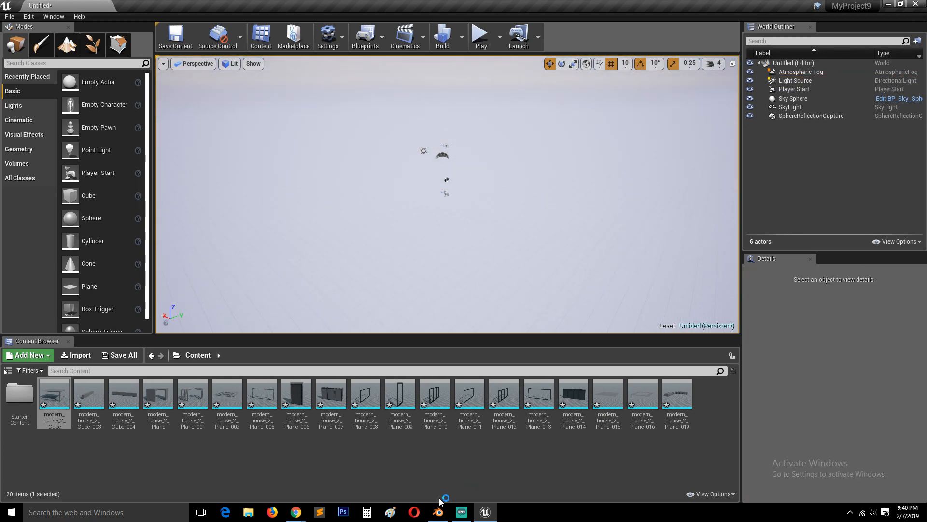
left_click(438, 512)
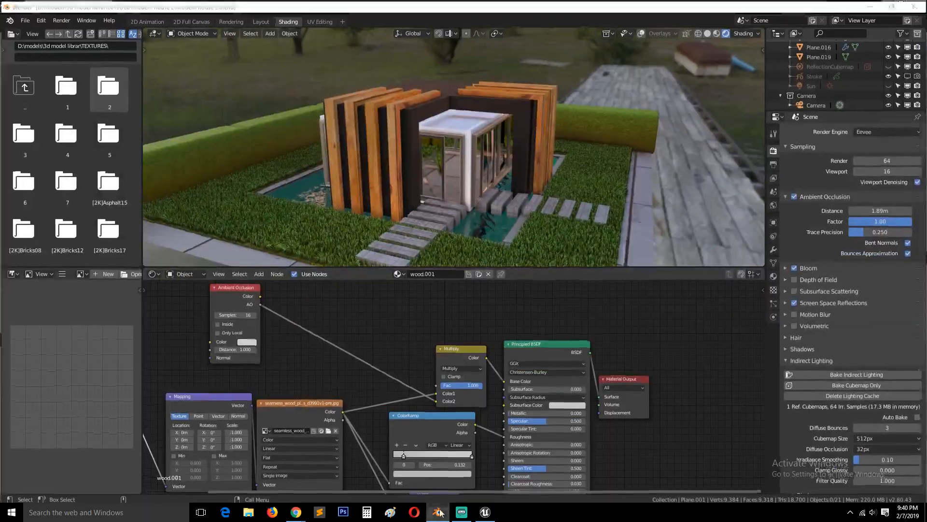
key("alt+Tab")
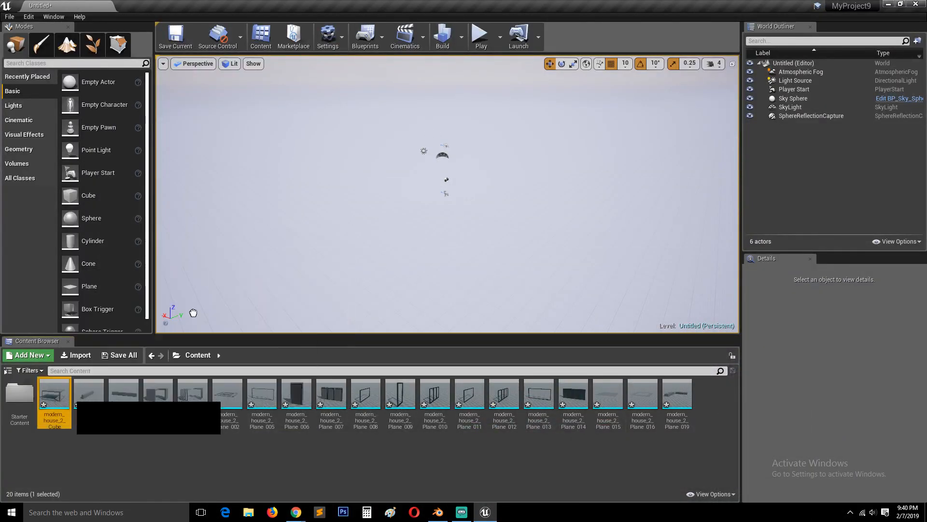
Place the modern_house_2_Cube mesh in the emptied level at about X -1380, Y -1520, Z 870
left_click_drag(54, 393, 458, 179)
scroll(458, 200, "down", 8)
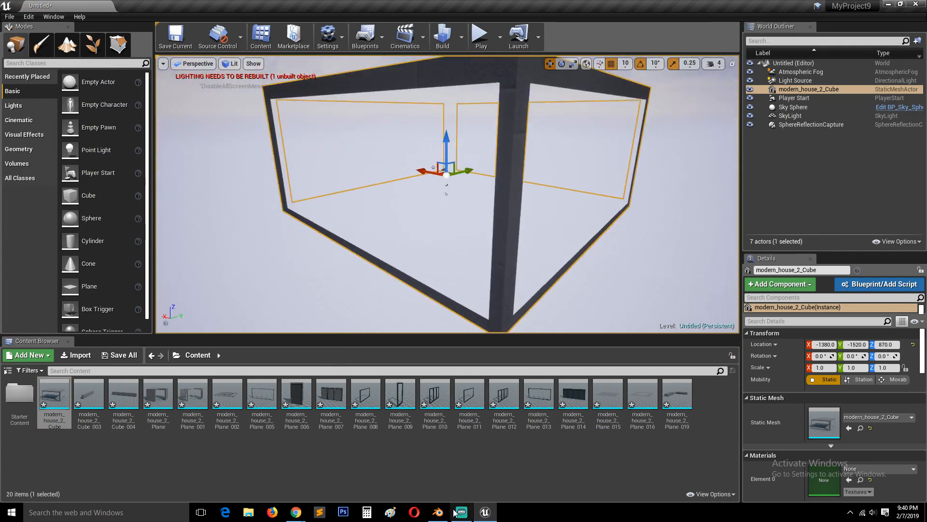
key("alt+Tab")
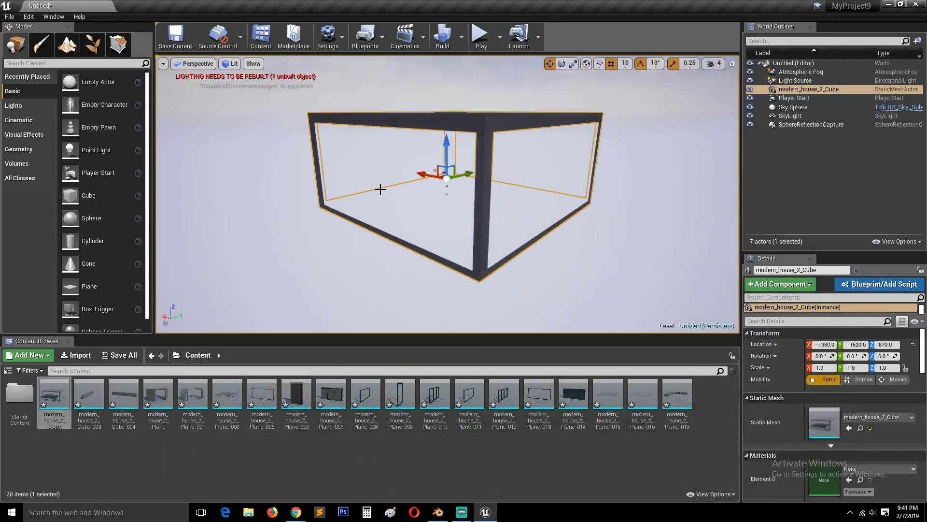
left_click_drag(442, 155, 442, 144, "alt")
left_click_drag(582, 264, 581, 245, "alt")
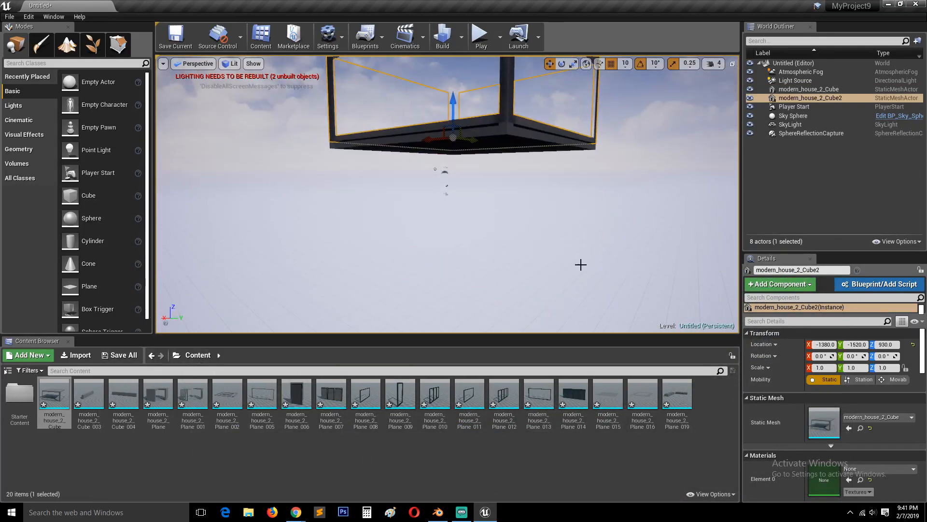
key("Delete")
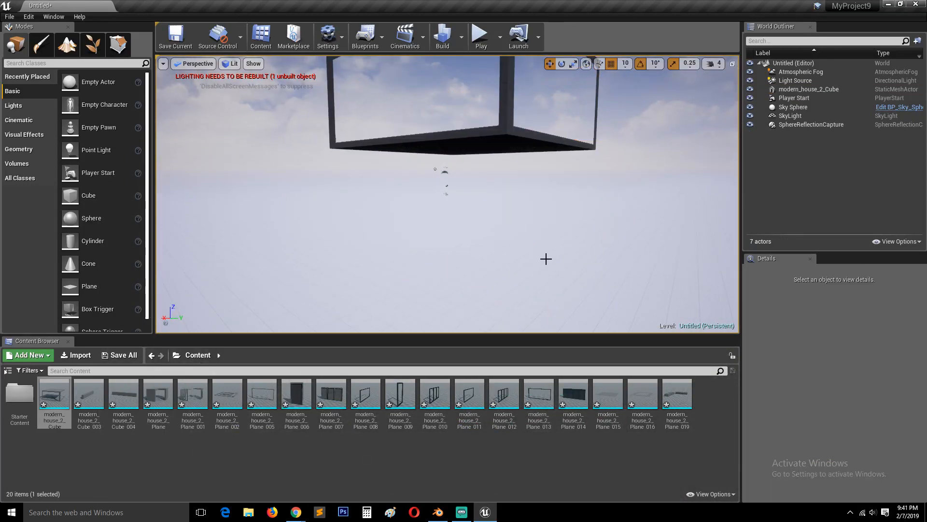
left_click_drag(633, 254, 629, 305, "alt")
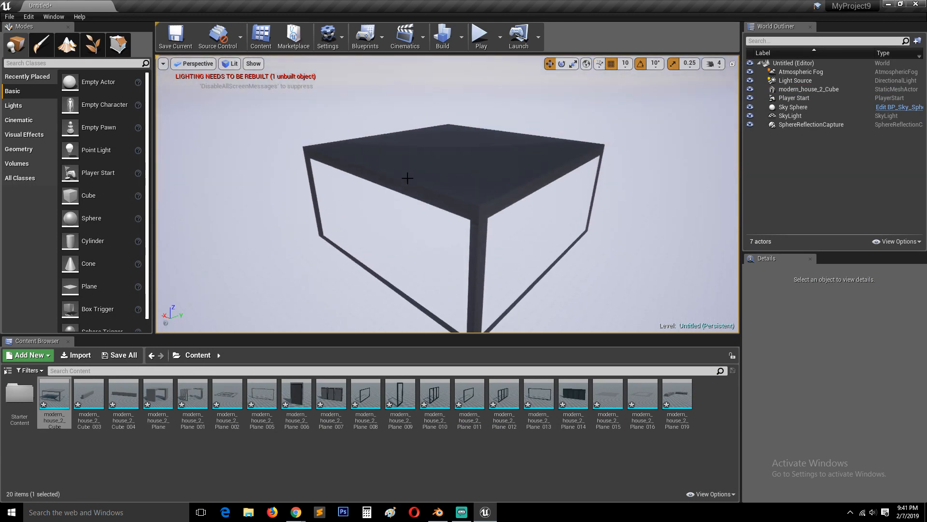
Create a new material named walls in the Content folder
right_click(212, 460)
left_click(171, 447)
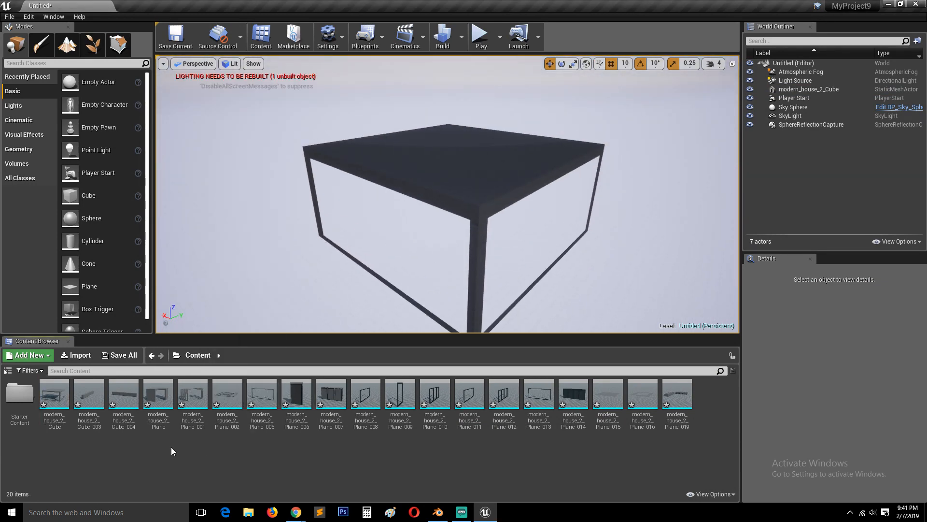
right_click(109, 445)
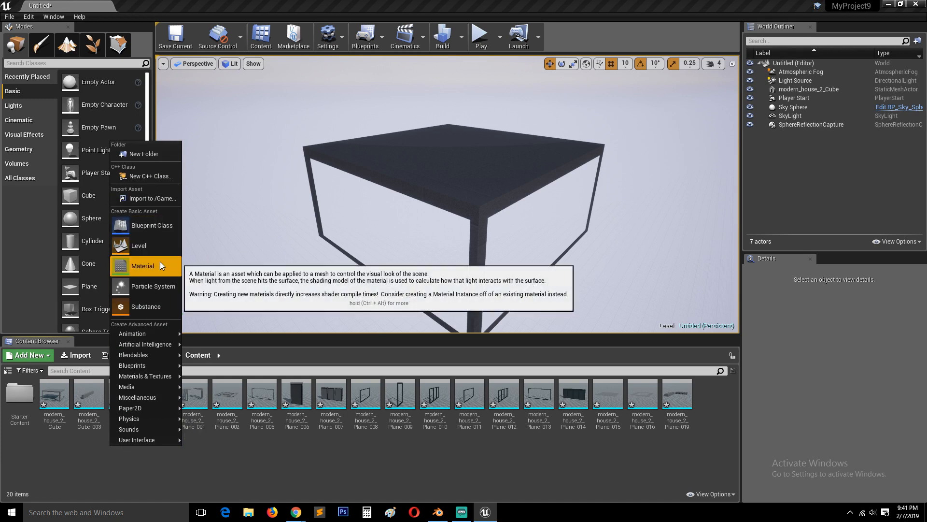
left_click(161, 262)
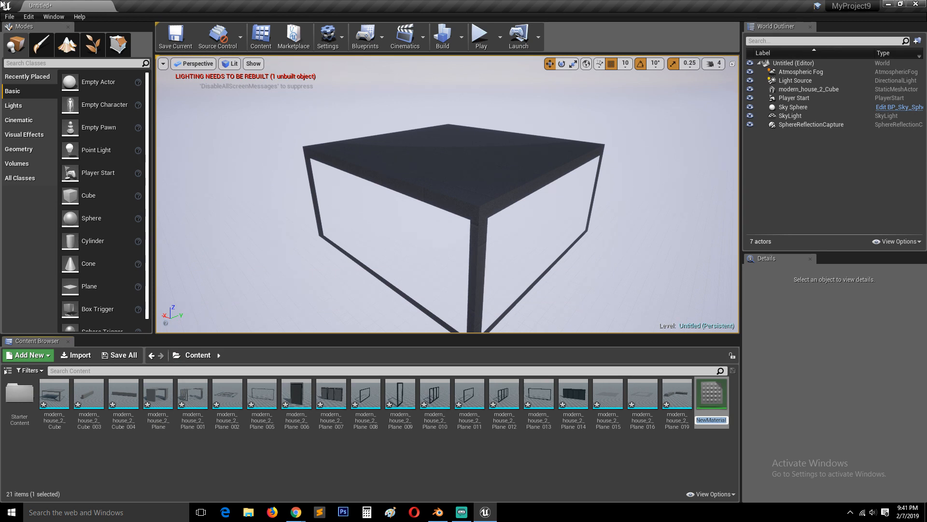
type("walls")
key("Return")
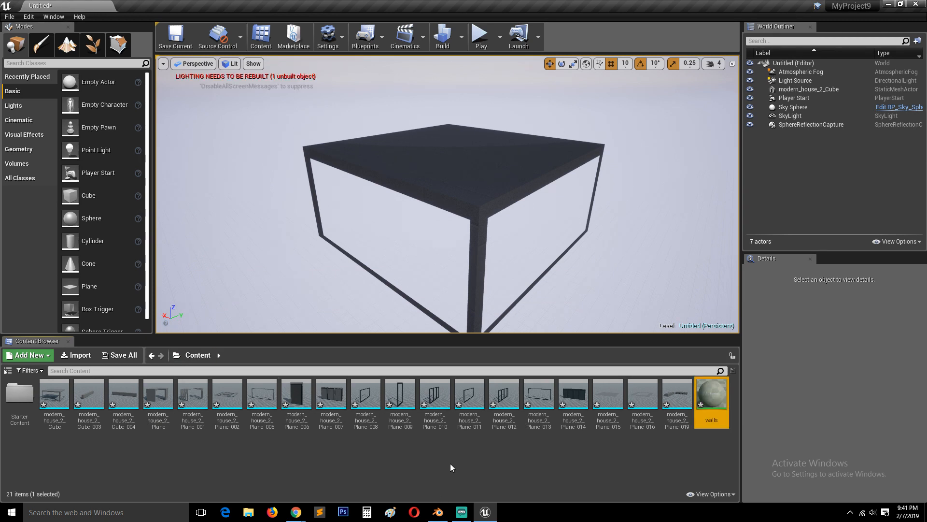
Make the walls material two-sided, save the change, and close the material editor
double_click(698, 389)
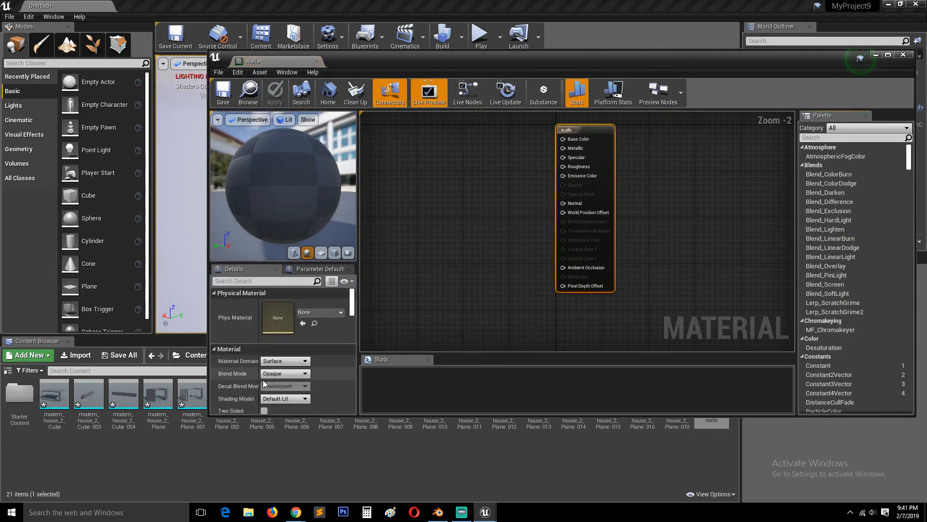
scroll(262, 379, "down", 1)
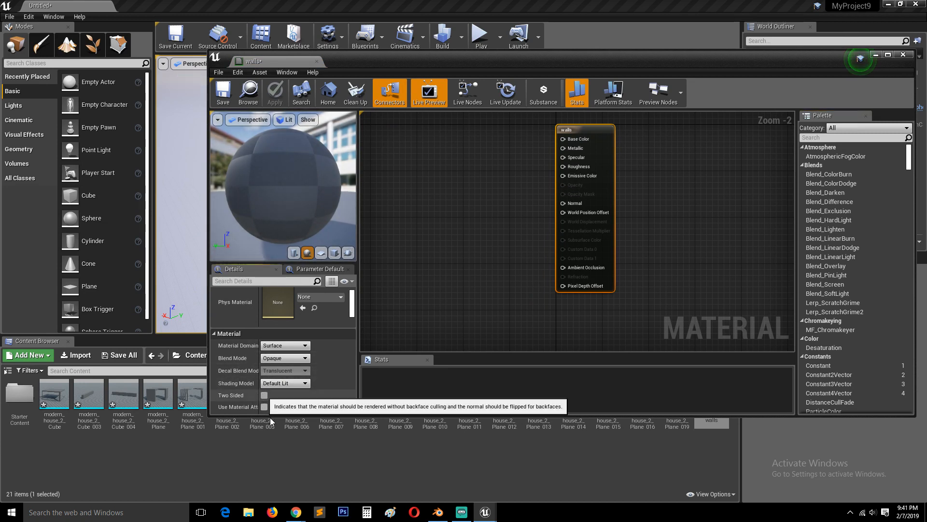
left_click(265, 395)
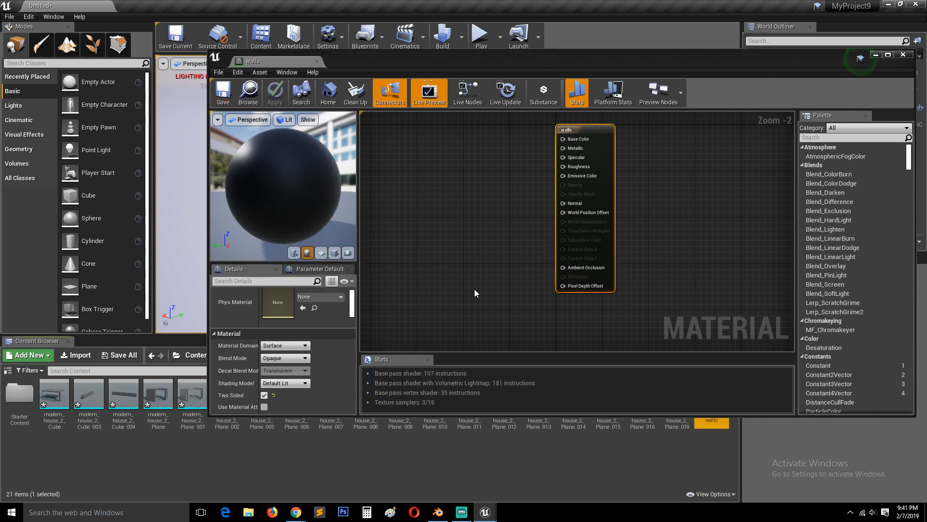
left_click(317, 61)
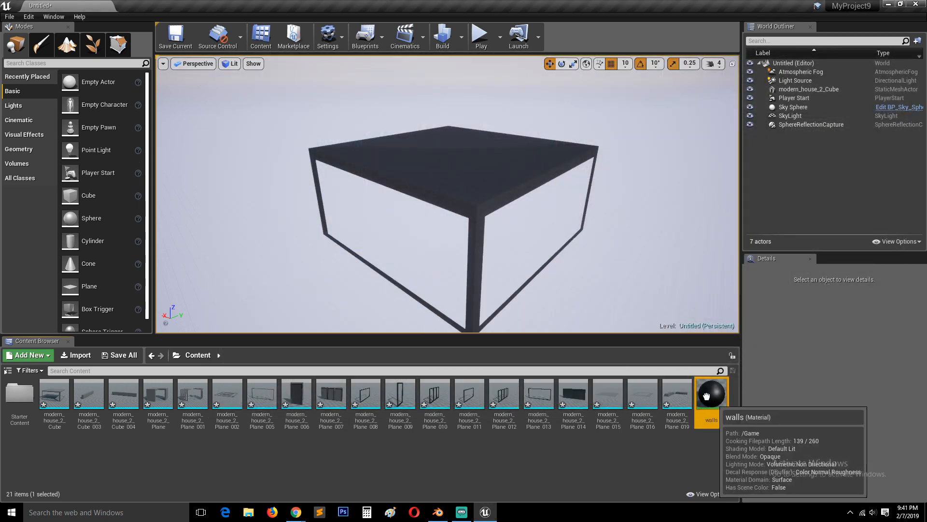
Apply the walls material to the placed modern_house_2_Cube mesh and check its faces from a different angle
left_click_drag(712, 398, 491, 174)
right_click_drag(559, 268, 458, 202)
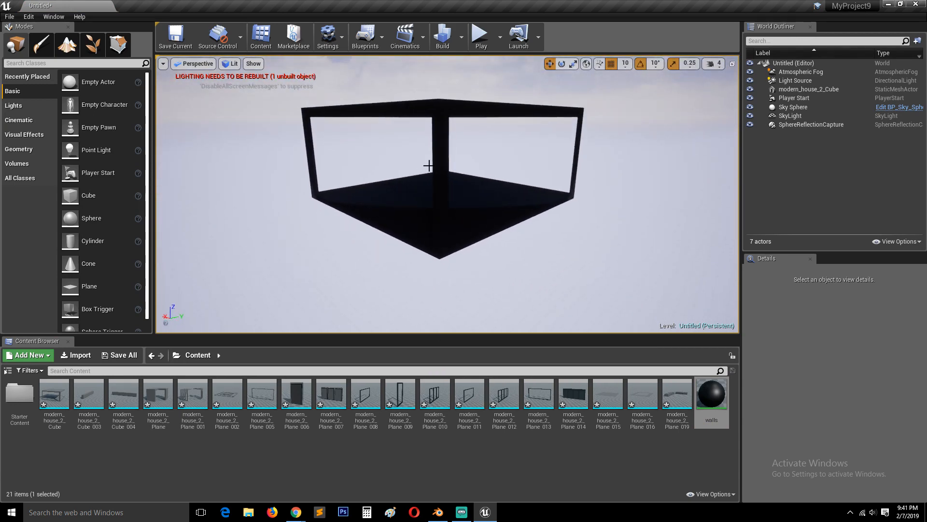
Open the walls material for editing and bring up the list of node types available in its graph
double_click(708, 403)
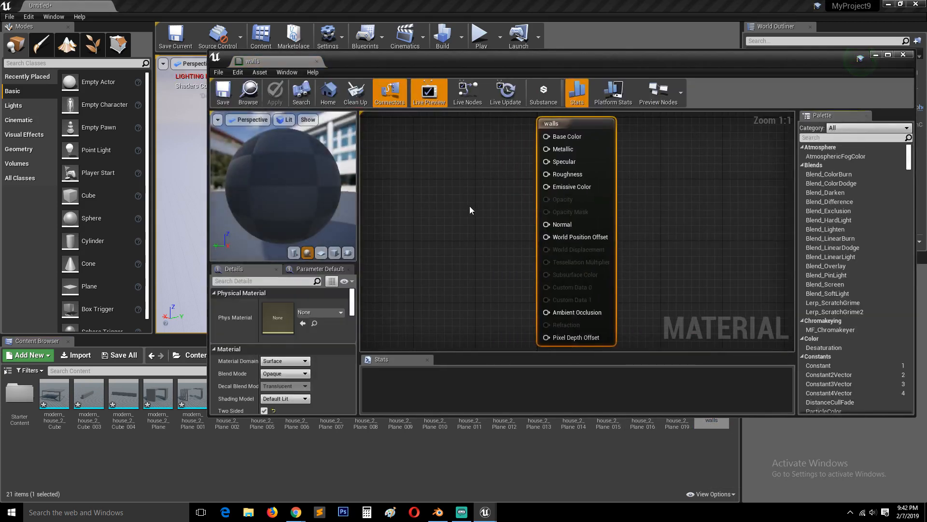
right_click_drag(470, 206, 497, 203)
right_click(495, 201)
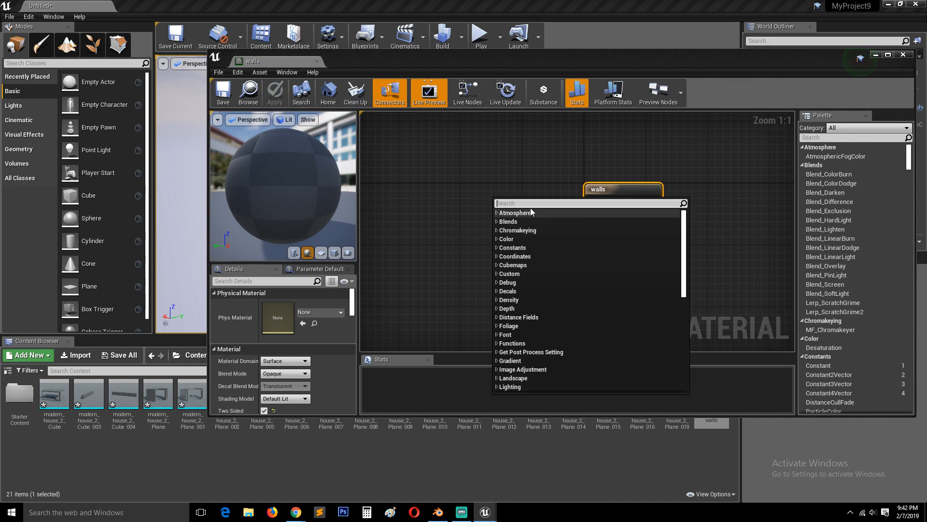
right_click(443, 164)
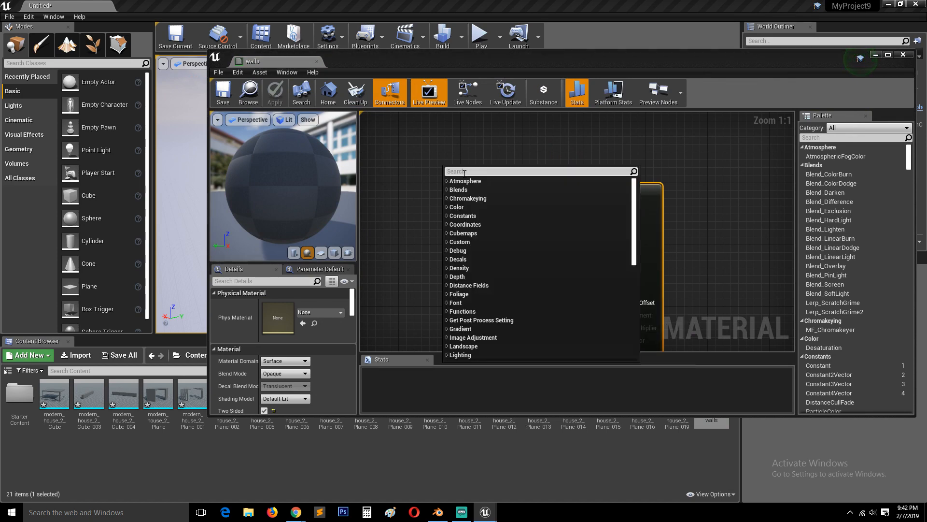
Switch to Blender, add a Diffuse BSDF node to the wood.001 material's graph, and delete it again
left_click(442, 512)
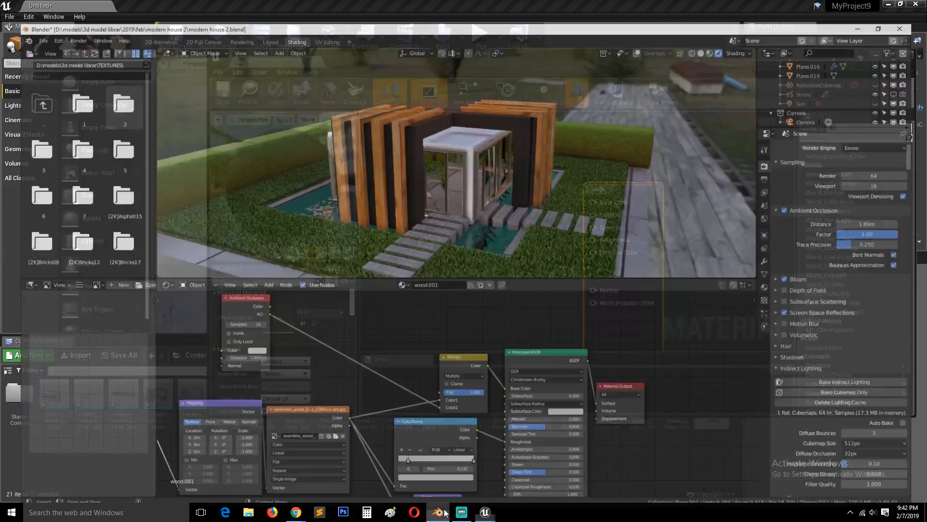
middle_click_drag(467, 336, 490, 339)
right_click(407, 317)
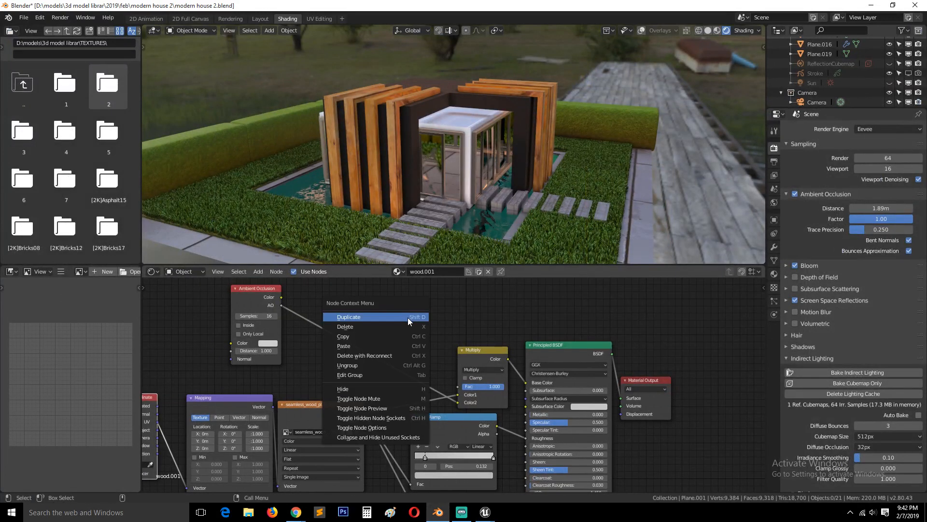
key("Escape")
key("shift+a")
mouse_move(393, 307)
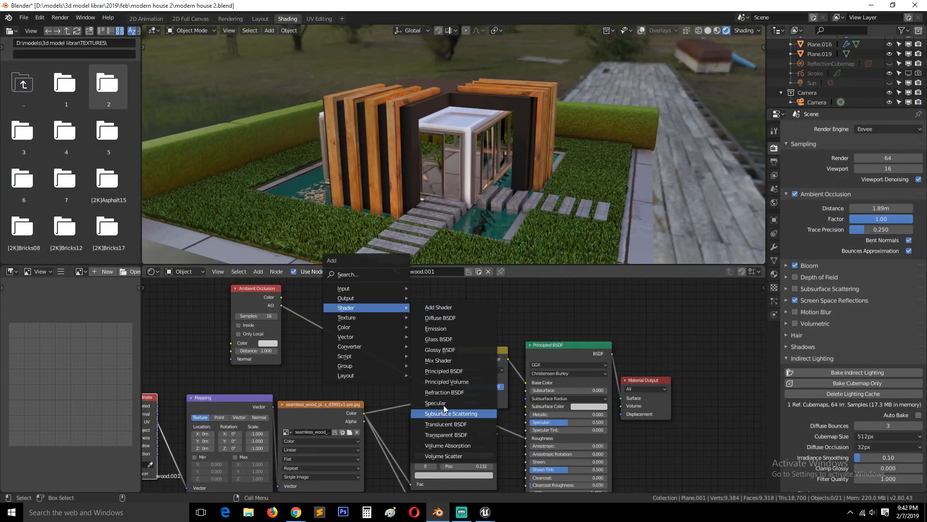
left_click(445, 318)
left_click(406, 318)
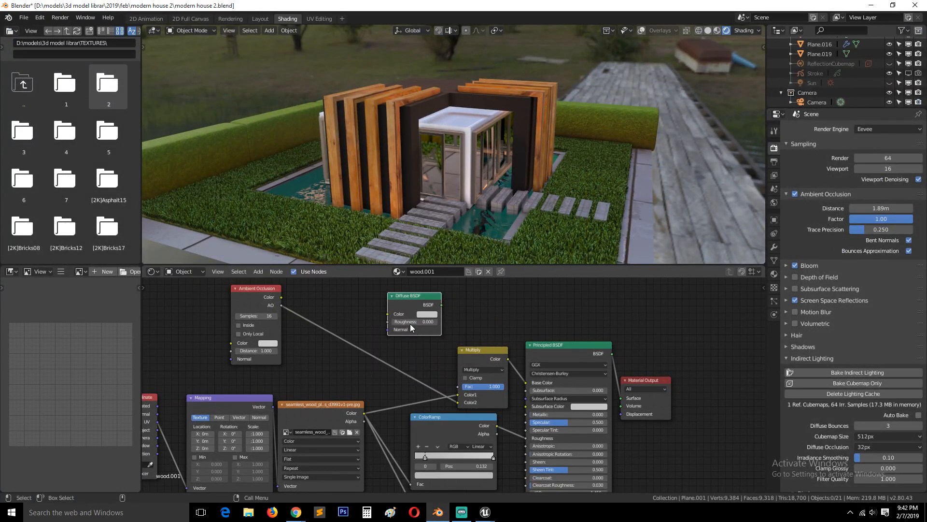
key("x")
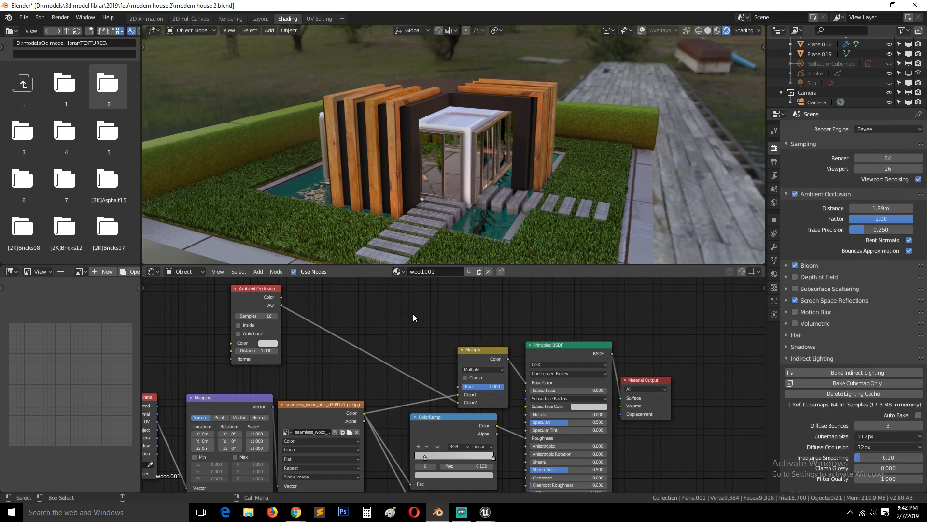
Add a MixRGB node above the Multiply node in the wood.001 graph and delete it again
right_click(413, 314)
key("Escape")
key("shift+a")
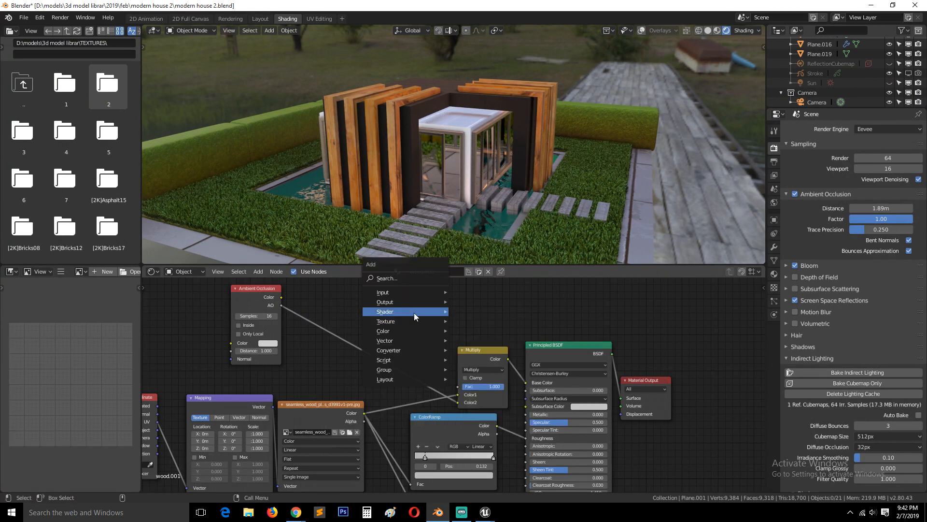
mouse_move(406, 331)
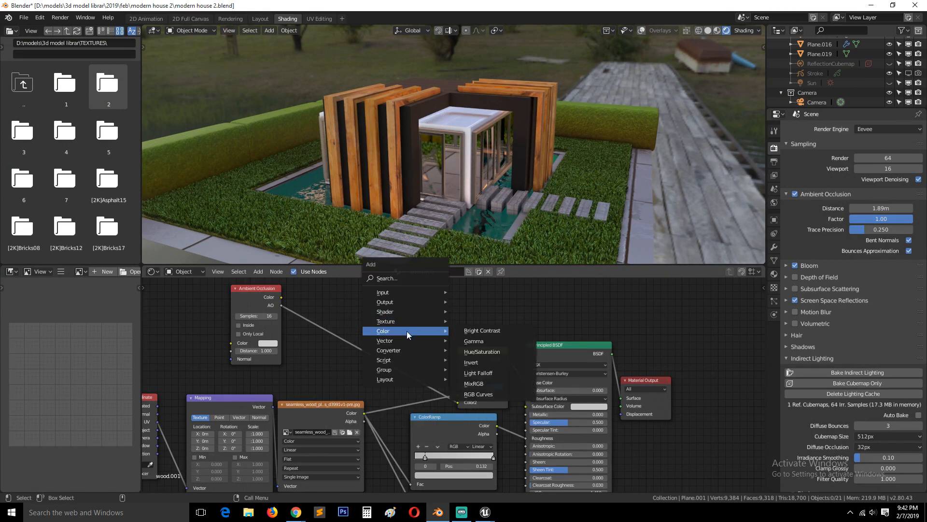
left_click(474, 384)
left_click(384, 287)
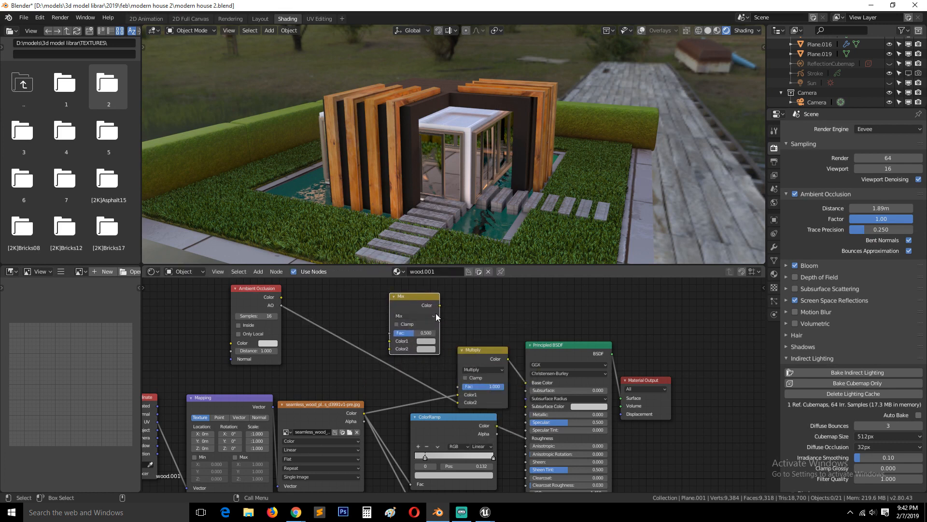
left_click_drag(442, 305, 480, 327)
key("x")
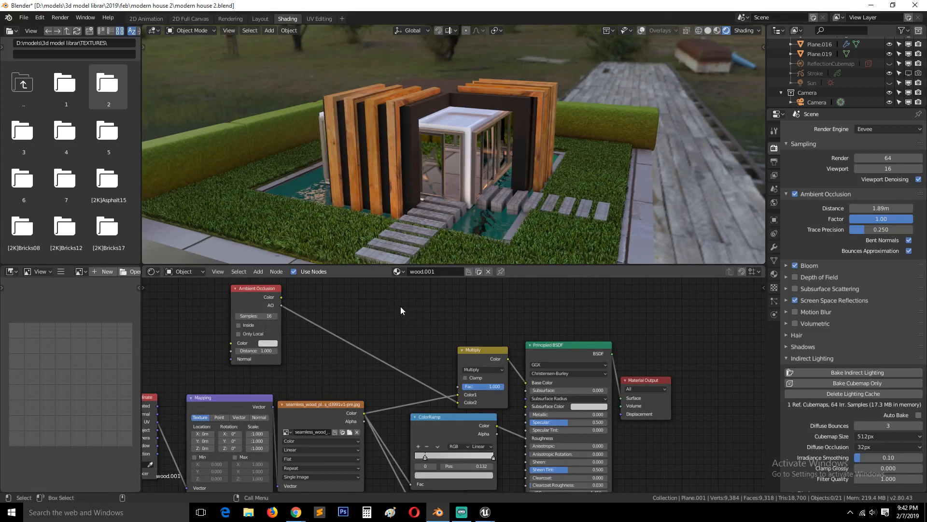
Disconnect the Multiply node from the Principled BSDF's Base Color and open the Base Color for editing
left_click_drag(525, 382, 413, 335)
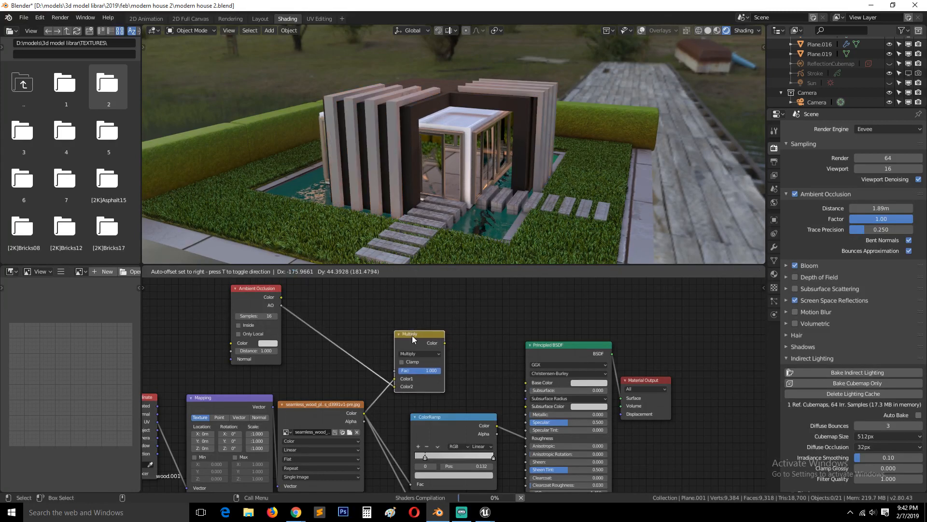
left_click(587, 382)
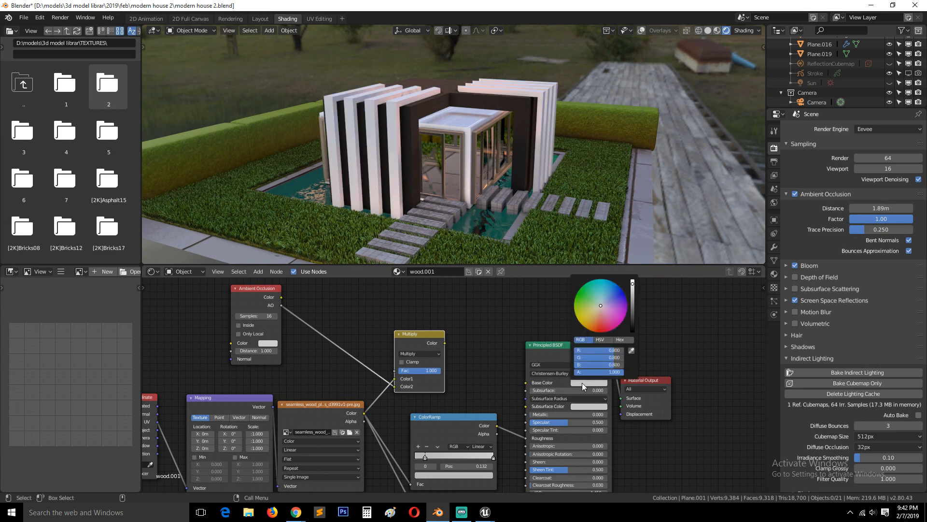
Switch back to Unreal Engine, add a VectorParameter node to the walls material, and connect it to Base Color
left_click(484, 512)
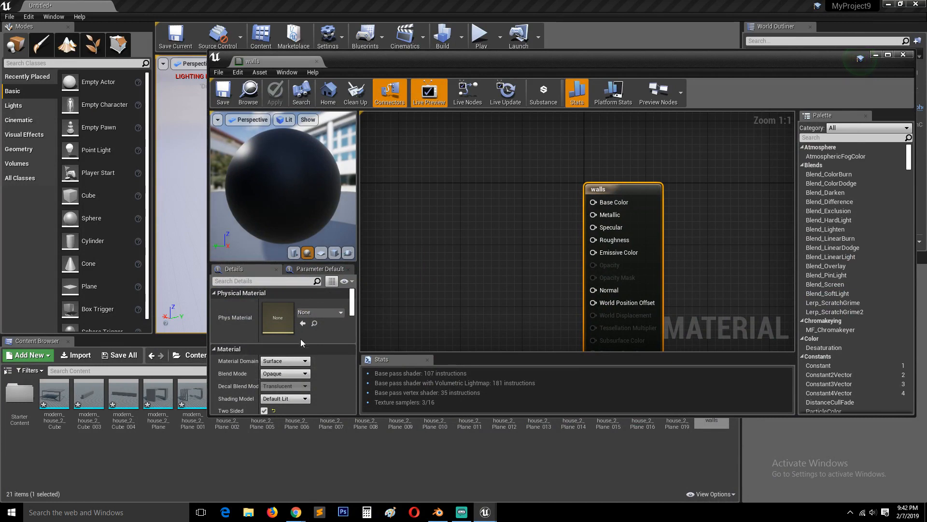
scroll(314, 352, "down", 10)
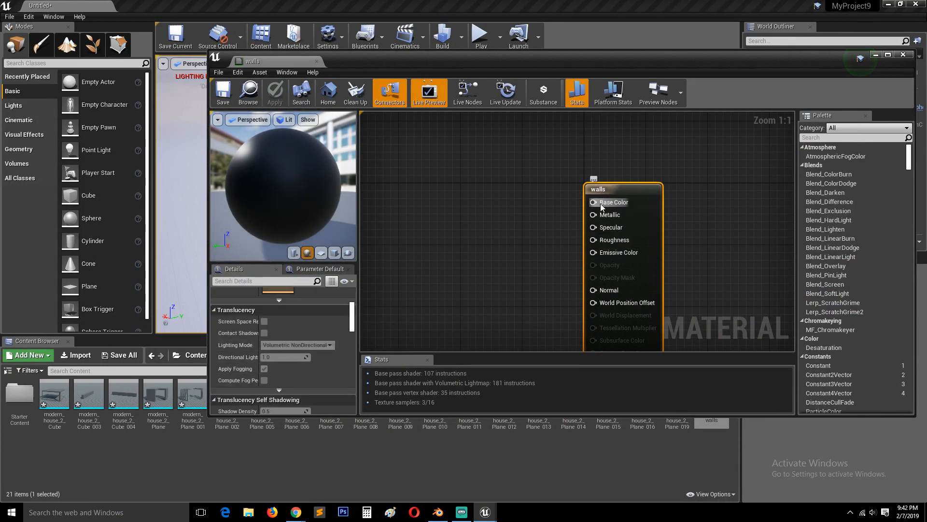
right_click(502, 194)
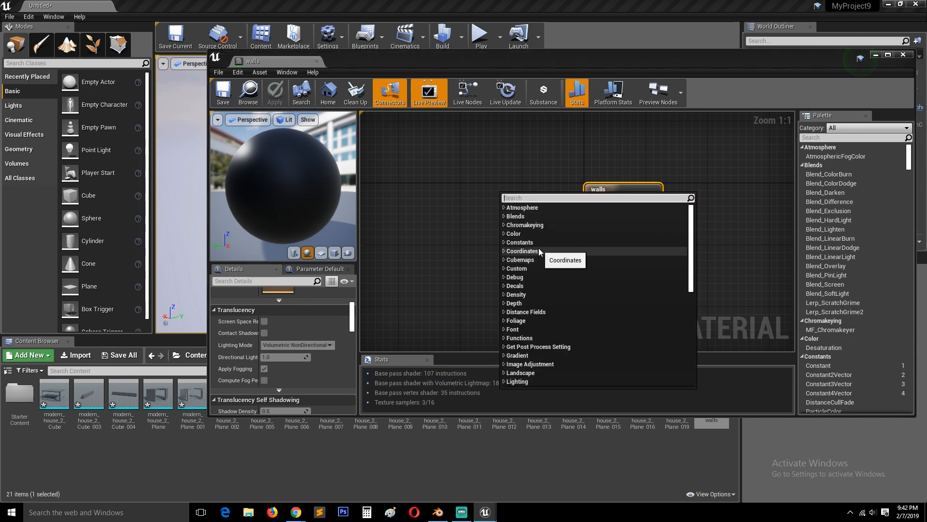
type("vect")
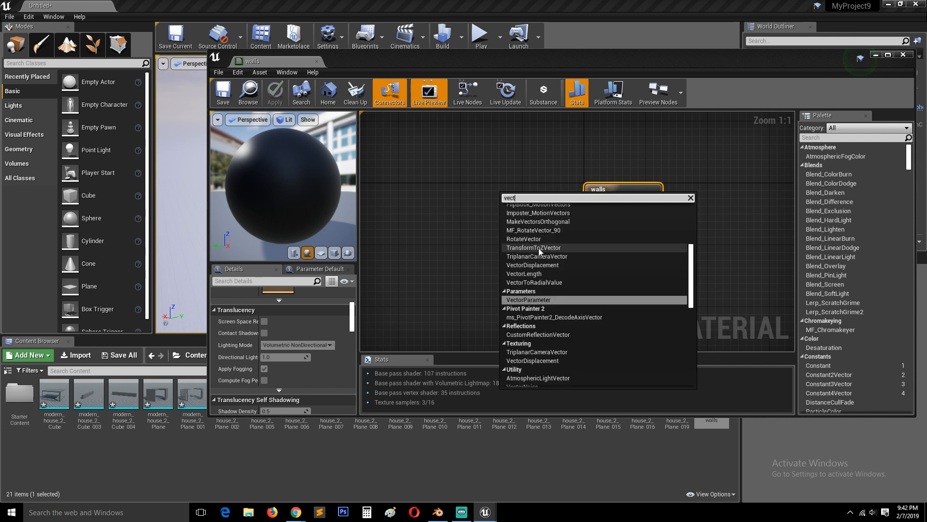
left_click(564, 300)
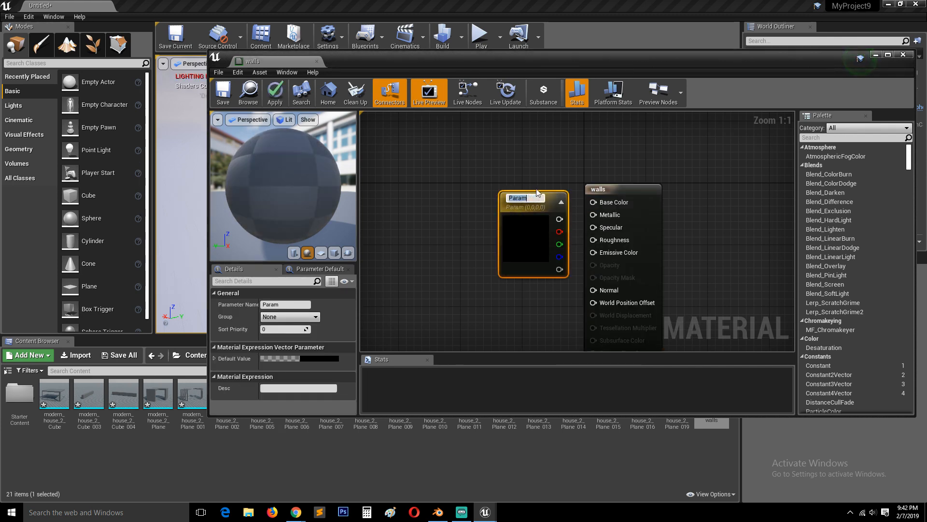
left_click_drag(548, 195, 526, 179)
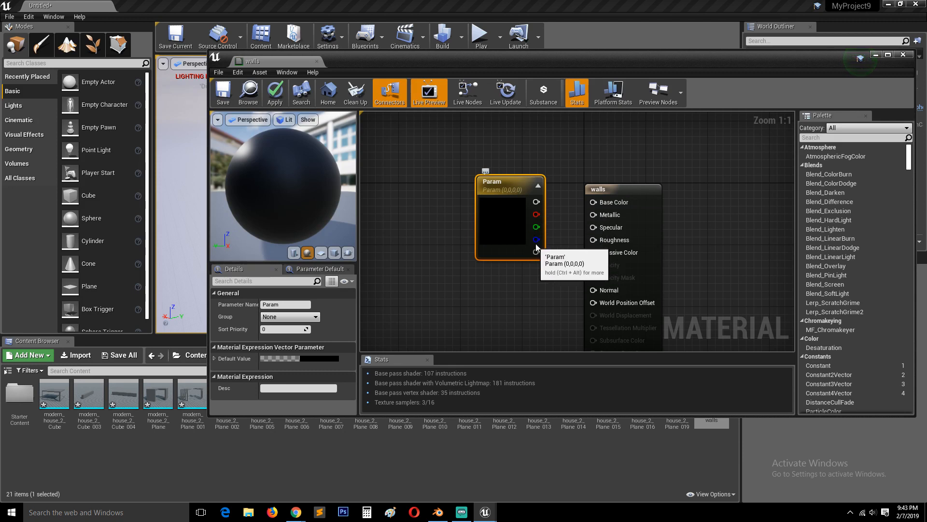
left_click_drag(513, 219, 593, 206)
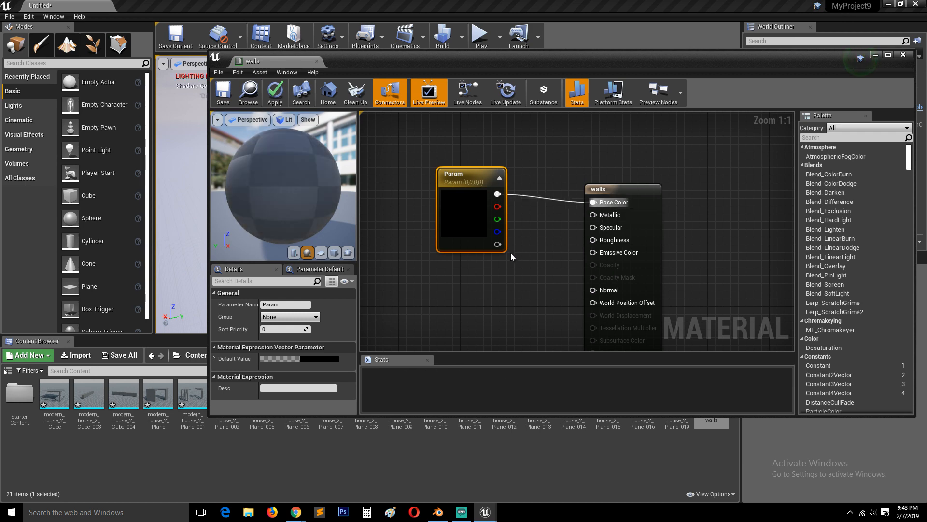
Try to set the Param node's color to a dark purple with a value of 0.1875
double_click(466, 211)
left_click_drag(556, 275, 550, 260)
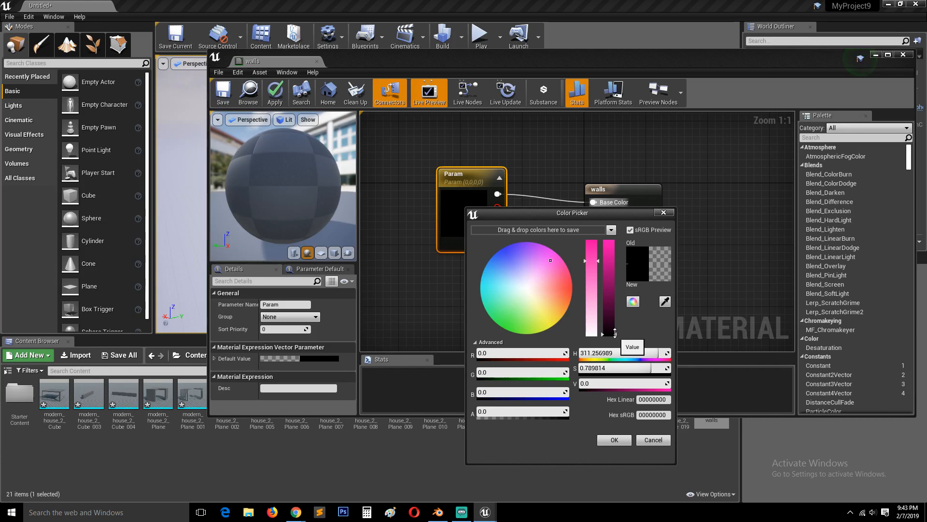
mouse_move(614, 332)
left_mouse_down()
mouse_move(617, 294)
mouse_move(617, 328)
left_mouse_up()
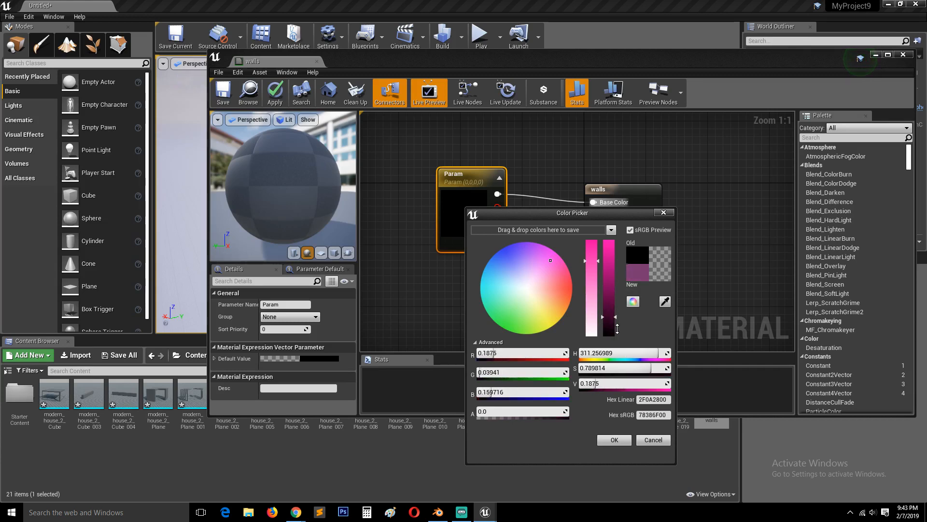
left_click(617, 441)
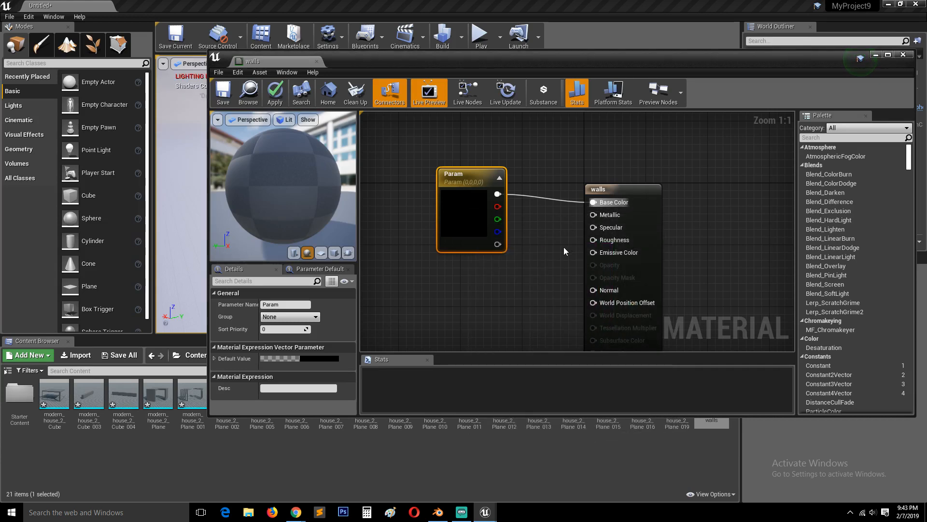
Set the Param node's color to pink with R 1.0, G 0.25 and B 0.25, and save the walls material
double_click(458, 208)
left_click_drag(603, 306, 604, 242)
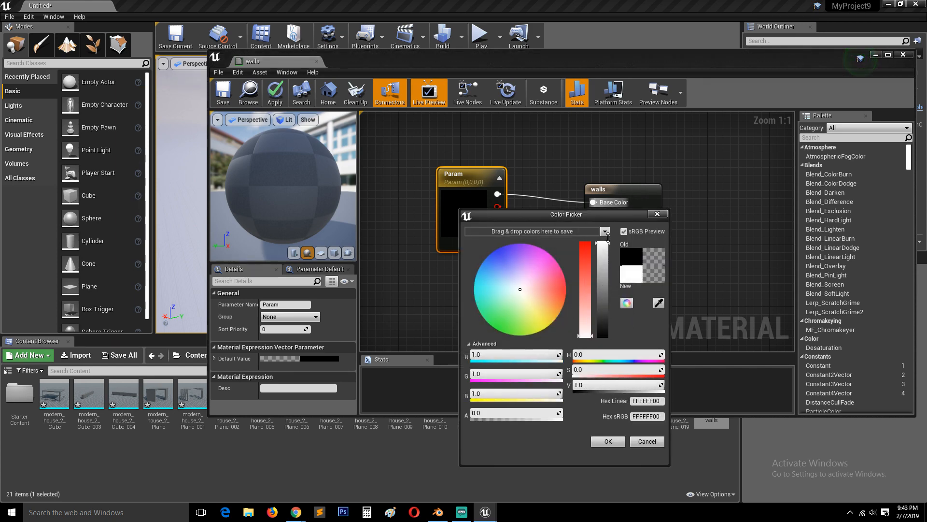
left_click_drag(587, 305, 585, 267)
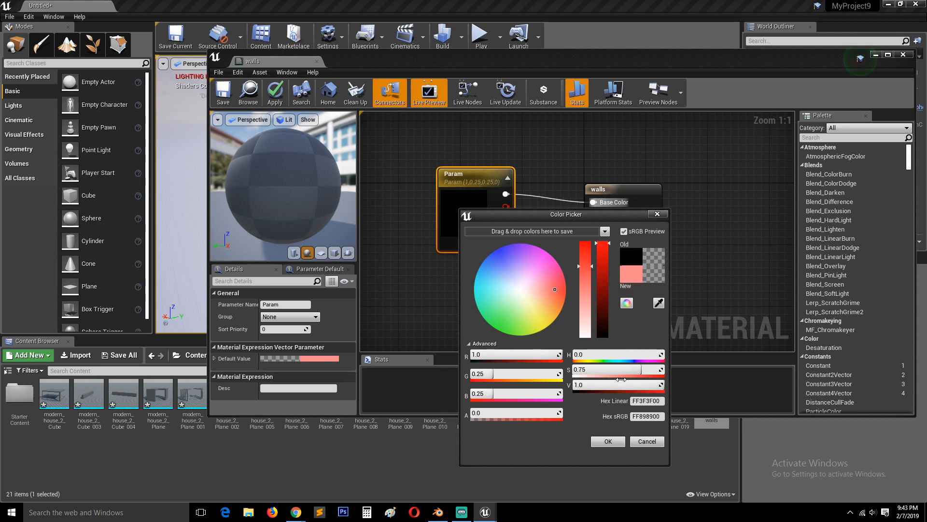
left_click(620, 437)
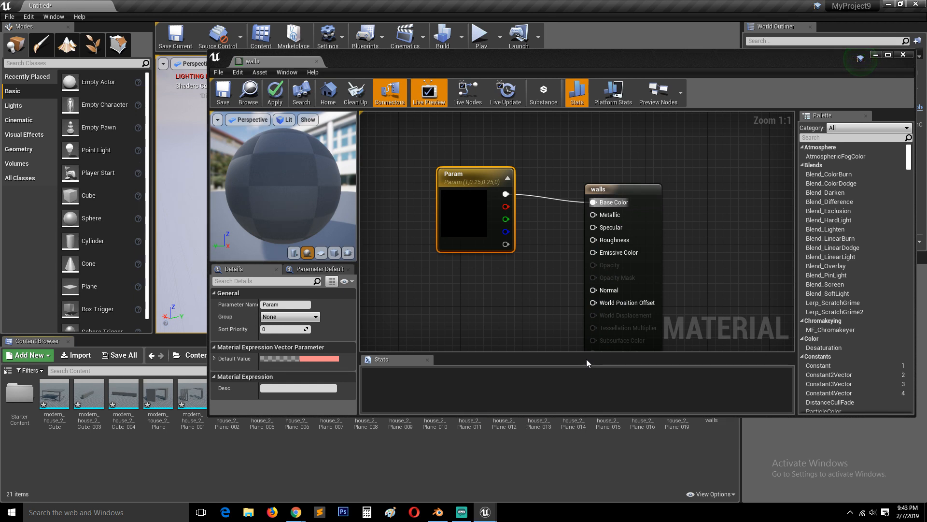
left_click_drag(467, 178, 452, 186)
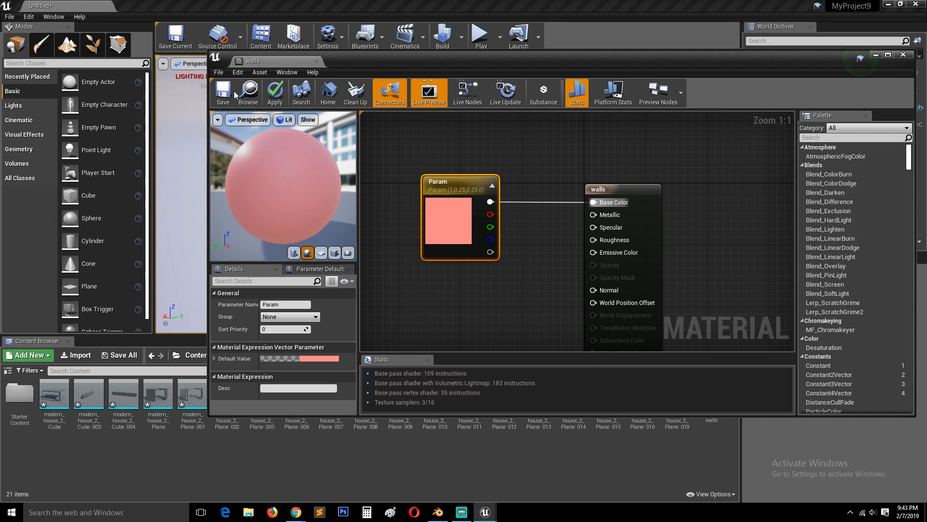
key("ctrl+s")
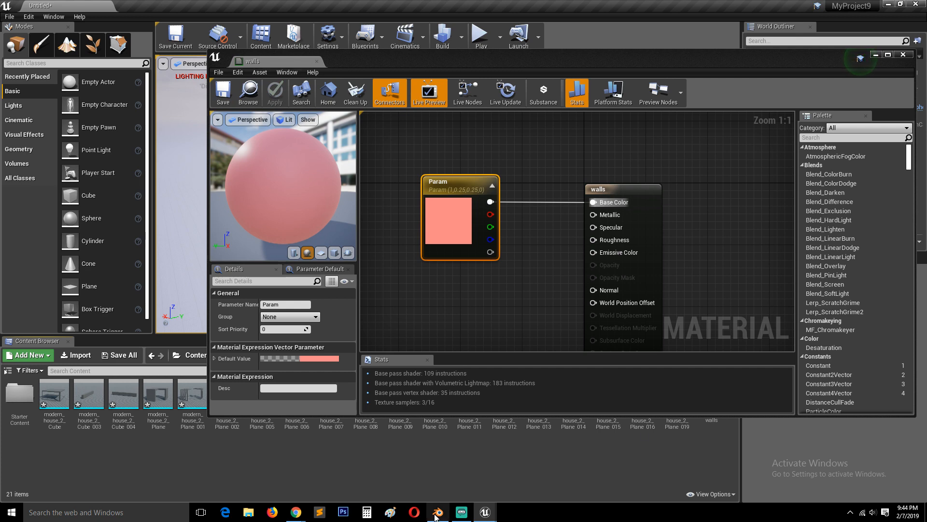
Move the walls output node slightly higher in the material graph
mouse_move(438, 511)
mouse_move(430, 459)
left_click_drag(616, 189, 632, 159)
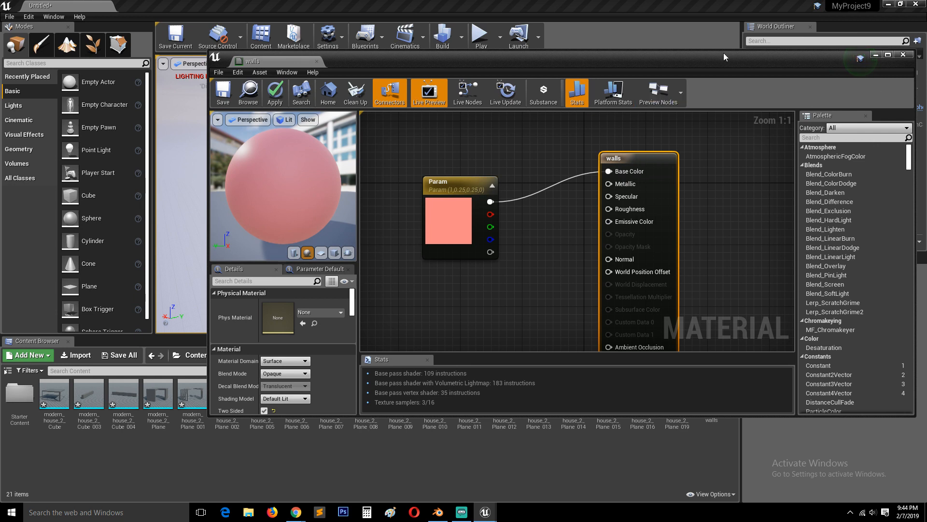
Close the walls material editor with its changes saved, and check the recolored modern_house_2_Cube mesh from other angles
left_click(907, 56)
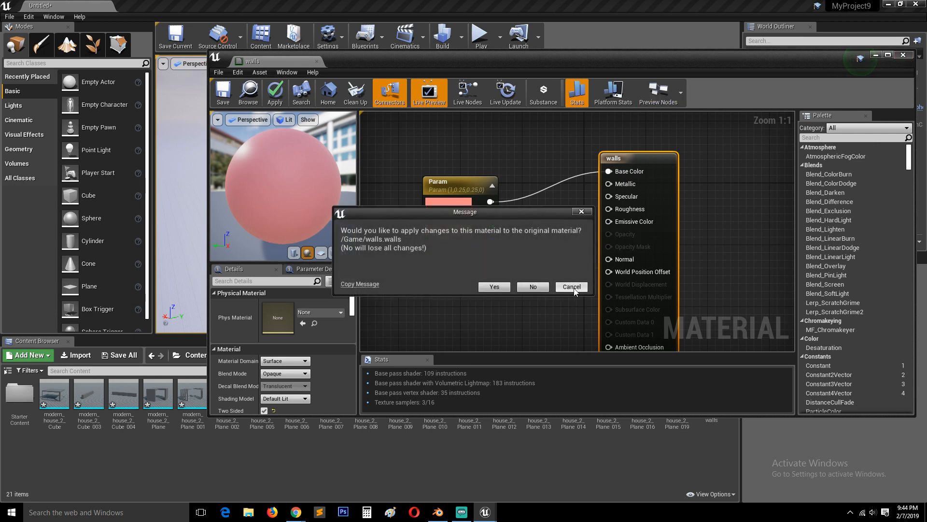
left_click(574, 287)
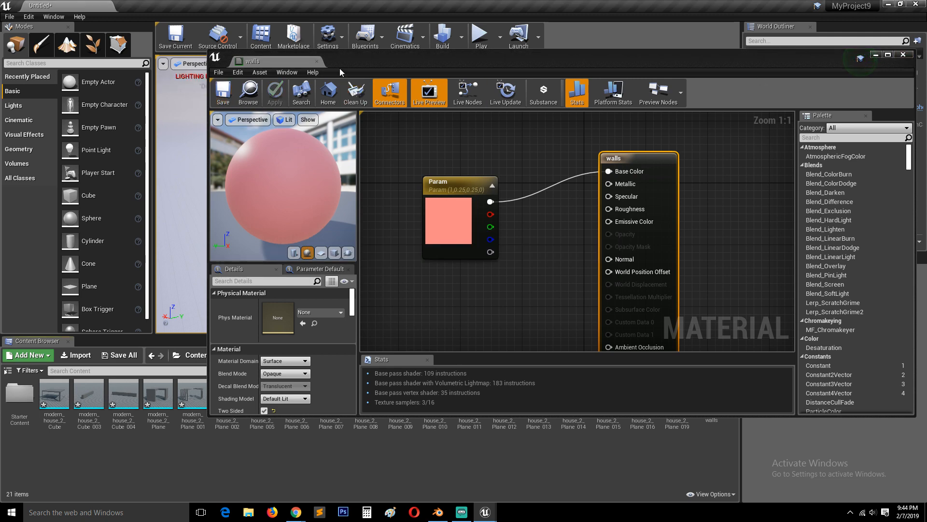
left_click(317, 62)
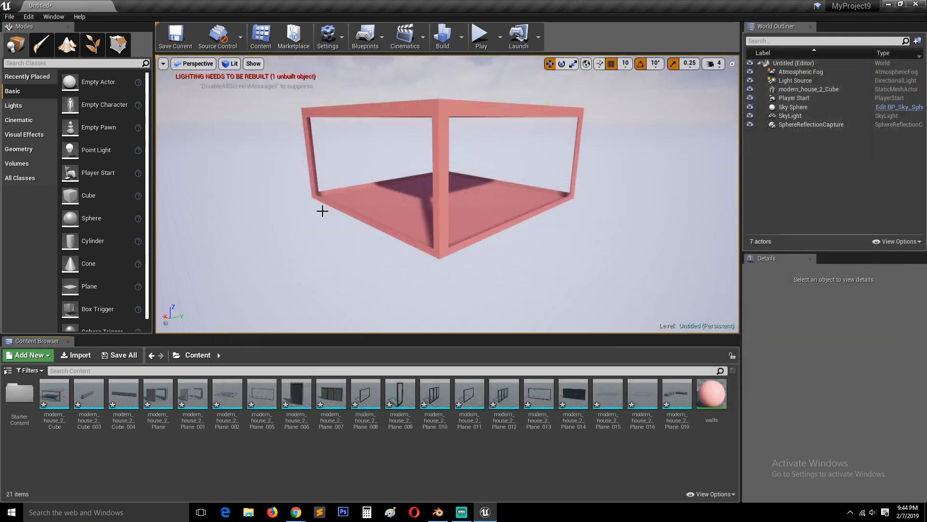
left_click_drag(441, 184, 407, 205, "alt")
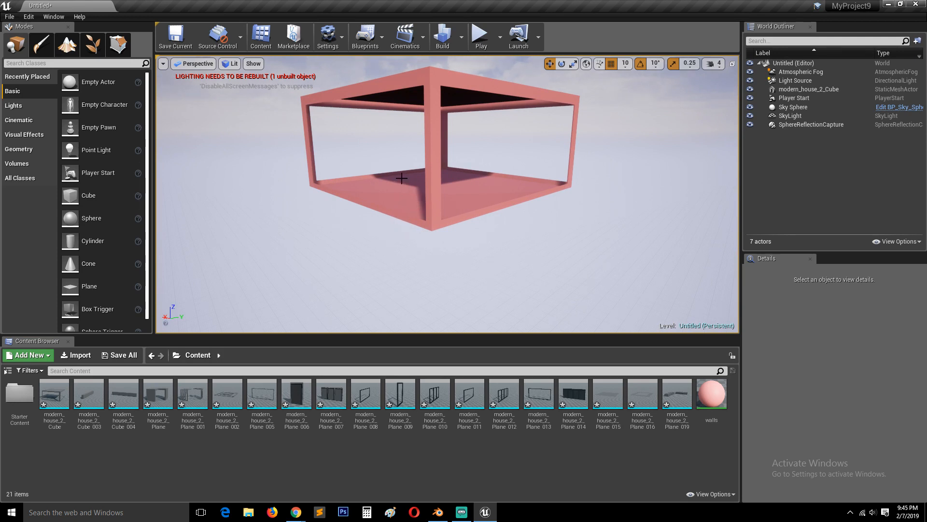
left_click_drag(405, 171, 497, 218, "alt")
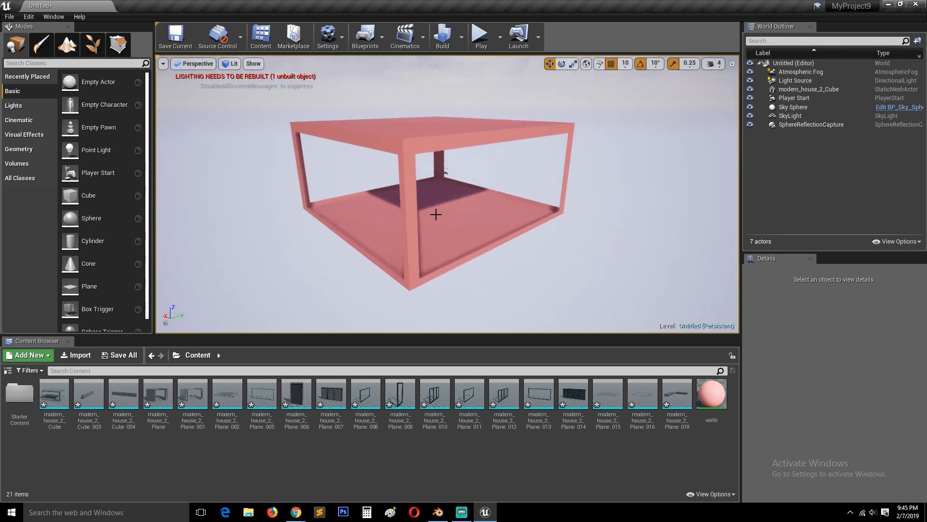
Examine the pink modern_house_2_Cube mesh from above and from its sides to check how the walls material covers it
mouse_move(418, 212)
right_mouse_down("alt")
mouse_move(444, 223)
mouse_move(433, 217)
right_mouse_up("alt")
right_click_drag(445, 169, 441, 167, "alt")
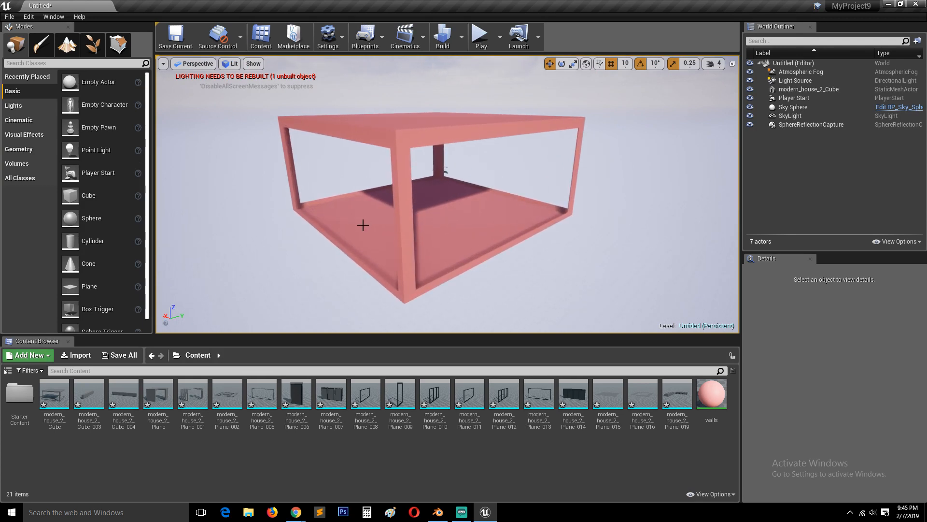
right_click_drag(364, 225, 377, 207)
right_click_drag(468, 155, 432, 180)
scroll(431, 188, "up", 3)
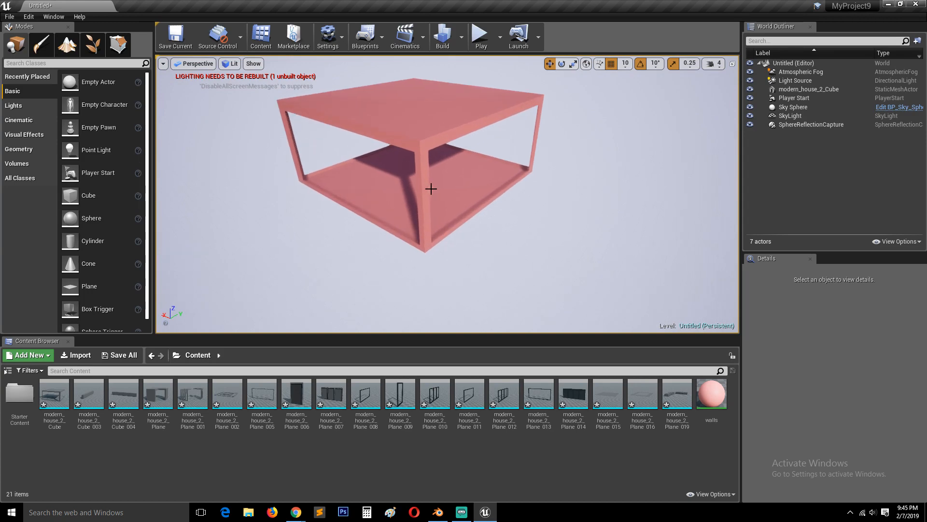
mouse_move(416, 156)
middle_mouse_down()
mouse_move(417, 194)
mouse_move(416, 140)
middle_mouse_up()
scroll(416, 157, "up", 2)
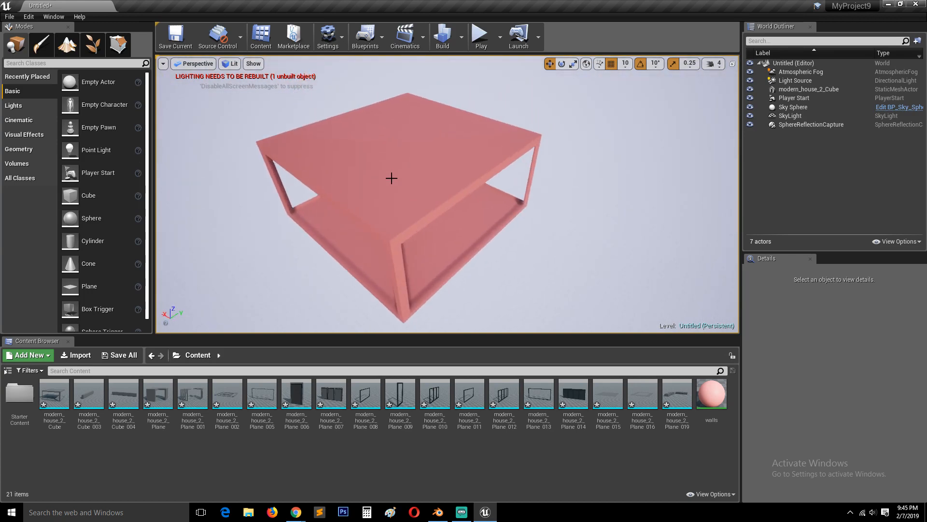
middle_click_drag(392, 179, 396, 160)
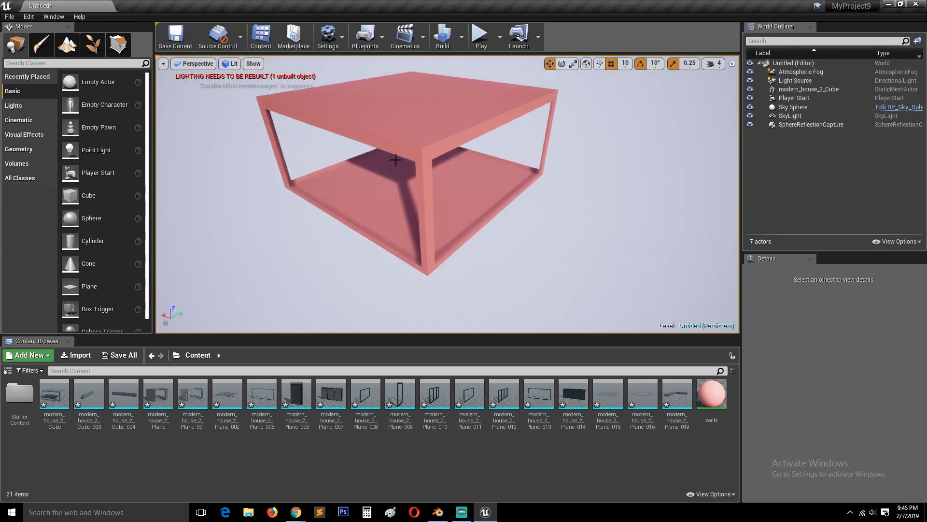
mouse_move(428, 195)
right_mouse_down()
mouse_move(413, 225)
mouse_move(430, 196)
right_mouse_up()
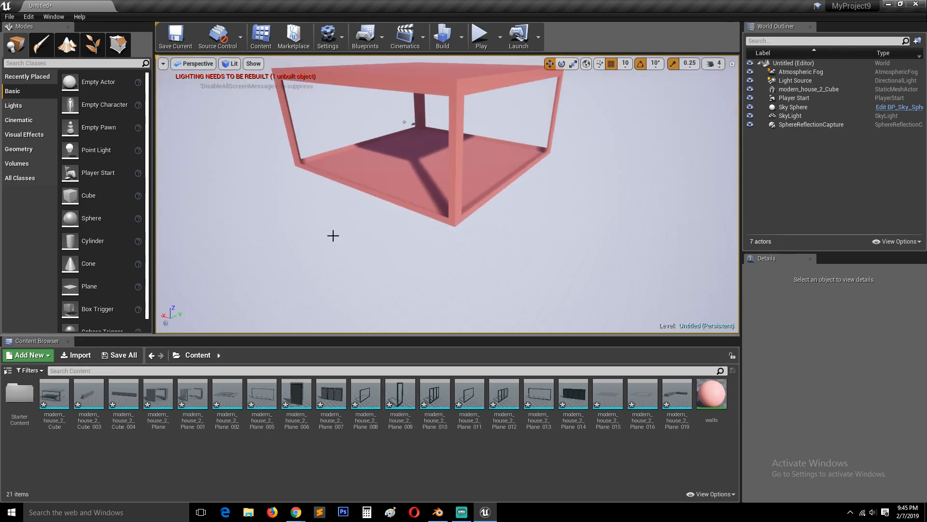
Switch to Blender to look at the original modern house model
left_click(434, 515)
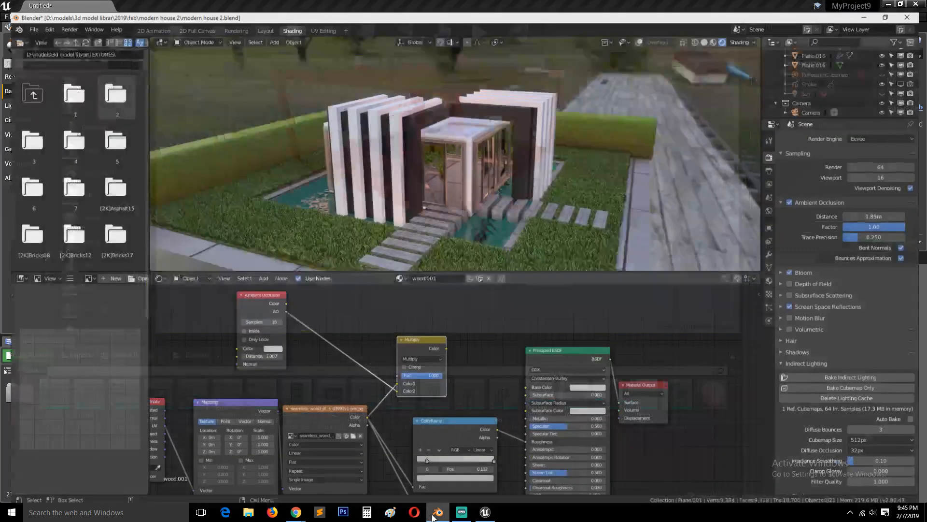